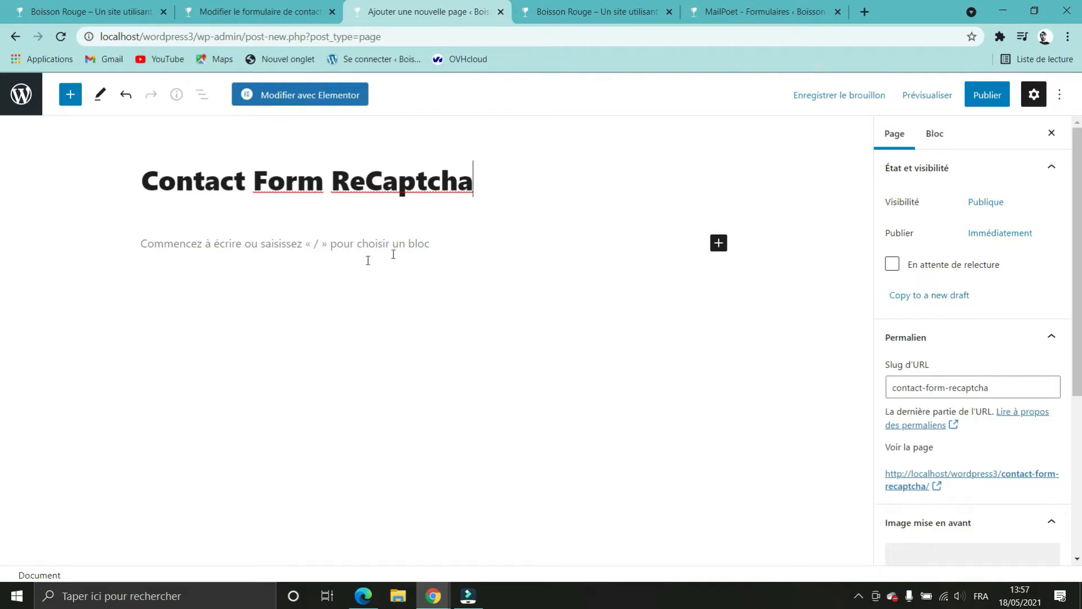
Step: Publish the "Contact Form ReCaptcha" page and open it for editing with Elementor
click(987, 94)
click(941, 95)
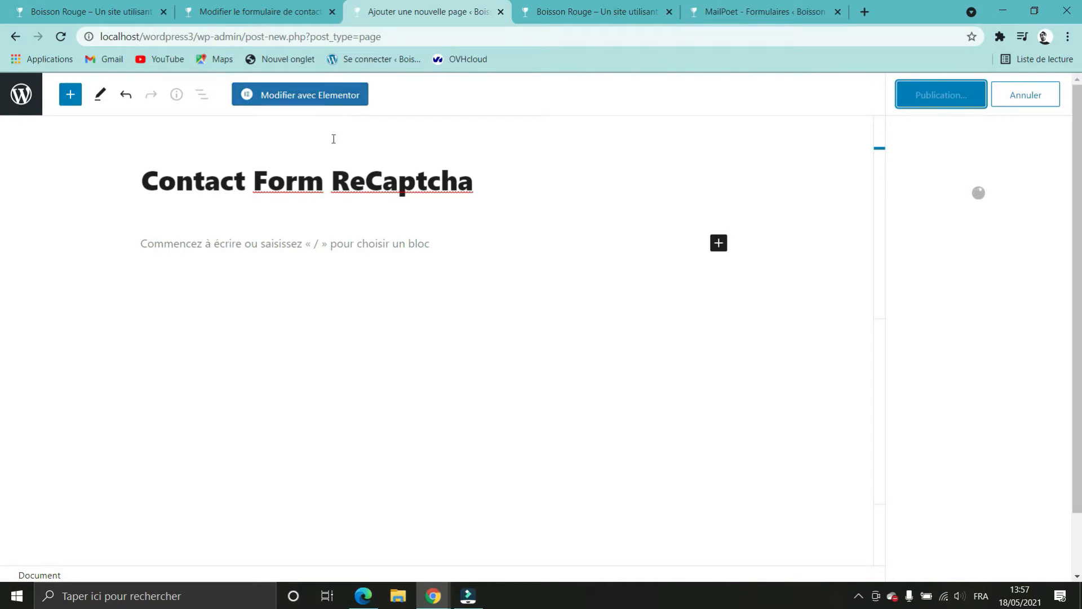
click(311, 96)
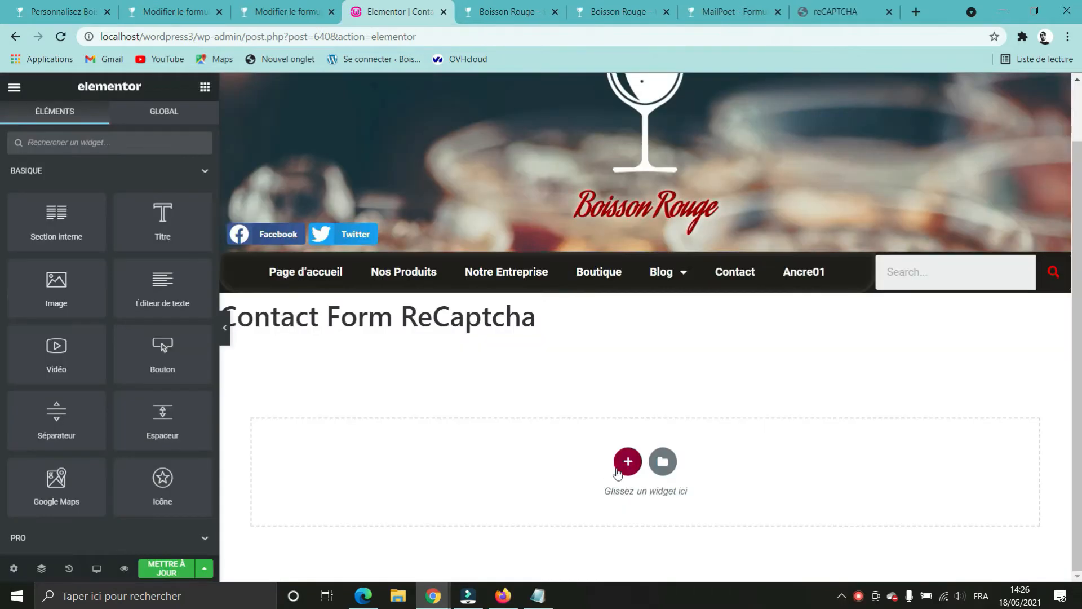
Step: Add a two-column section and place a Code court widget in its first column containing [contact-form-7 id="304" title="Formulaire de contact 1"]
click(625, 462)
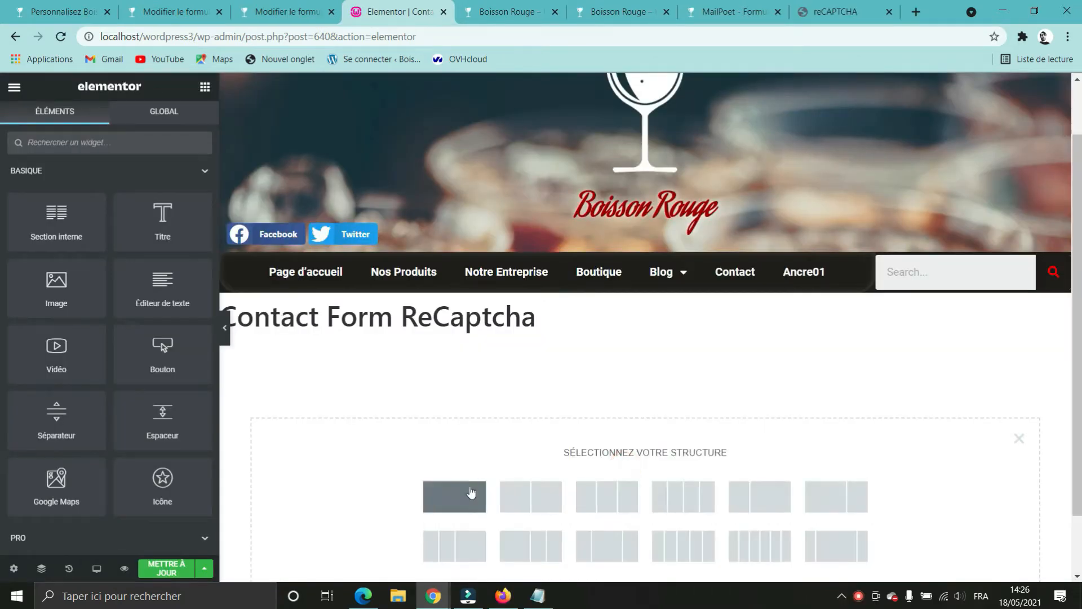
click(534, 507)
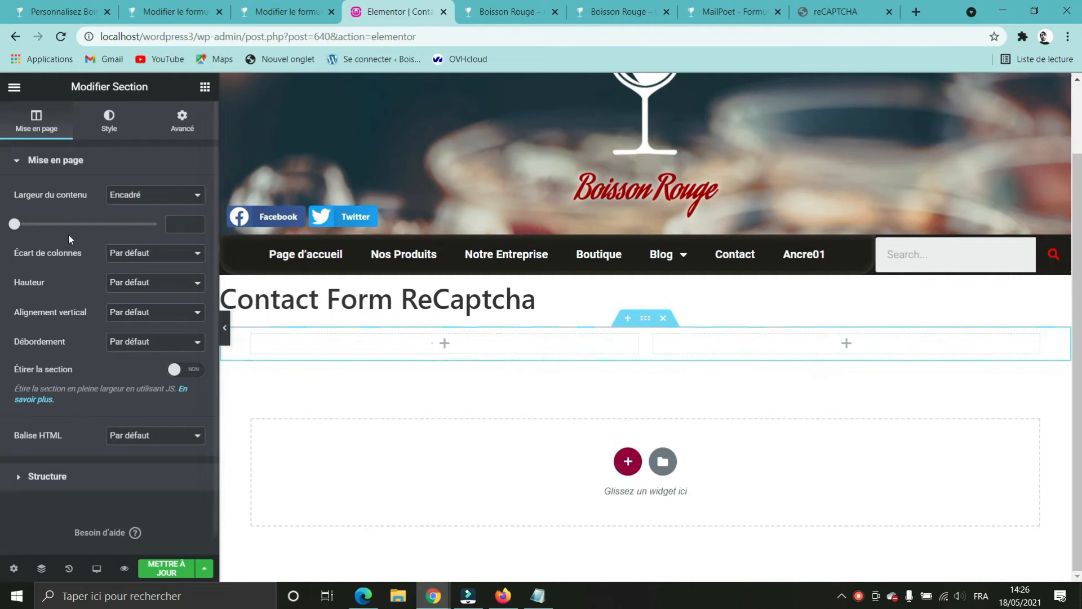
click(204, 87)
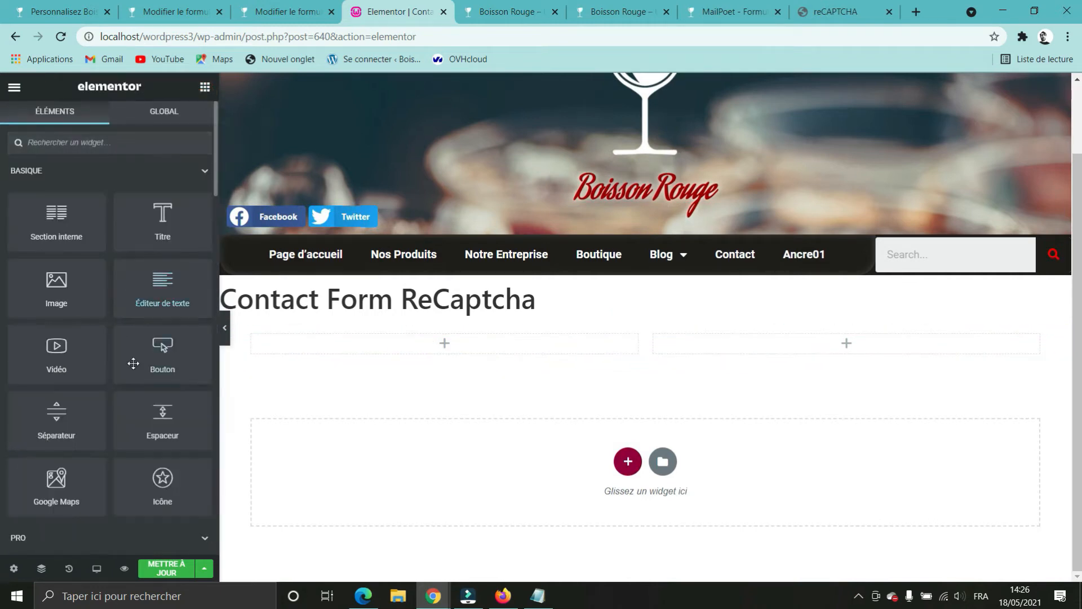
scroll(138, 361, down, 10)
scroll(138, 360, down, 15)
drag(163, 377, 421, 344)
click(151, 244)
text([contact-form-7 id="304" title="Formulaire de contact 1"])
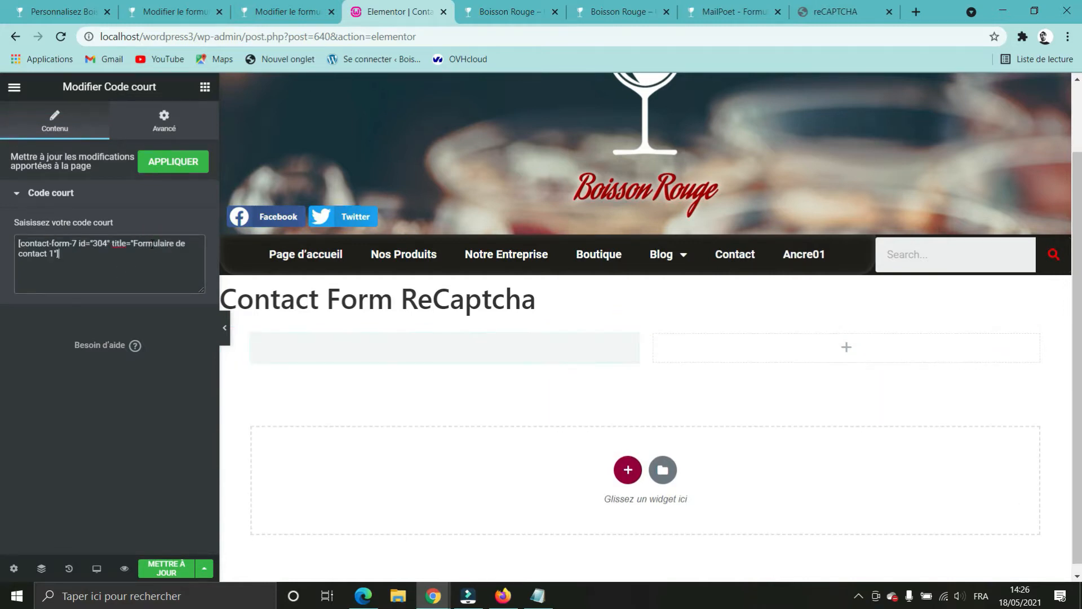
Step: Check the shortcode of Formulaire de contact 1 in the contact forms list and review the form rendered on the page
click(259, 10)
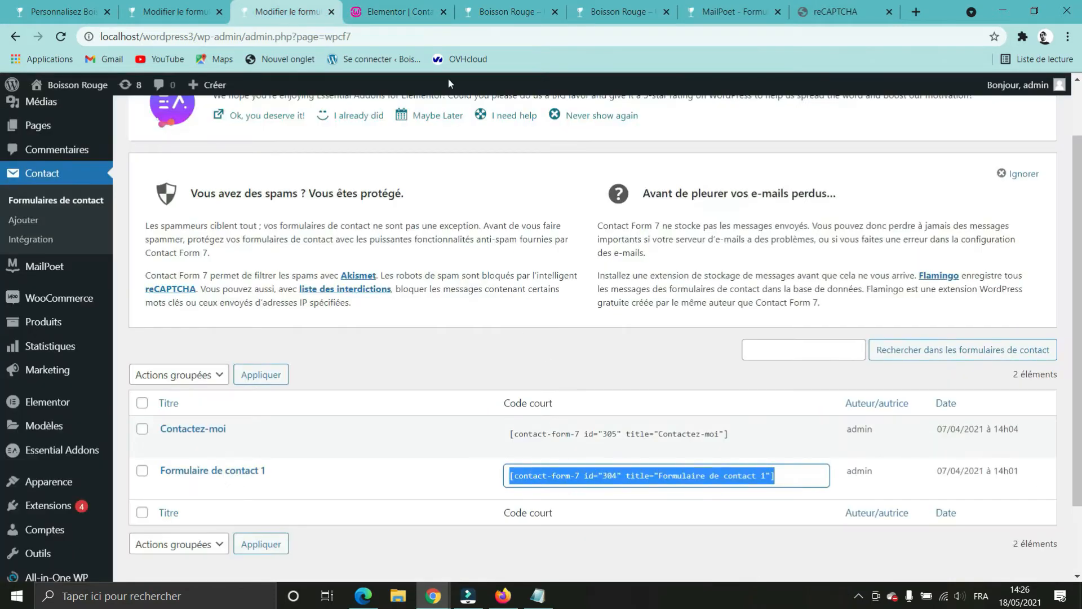
click(403, 10)
scroll(421, 346, down, 5)
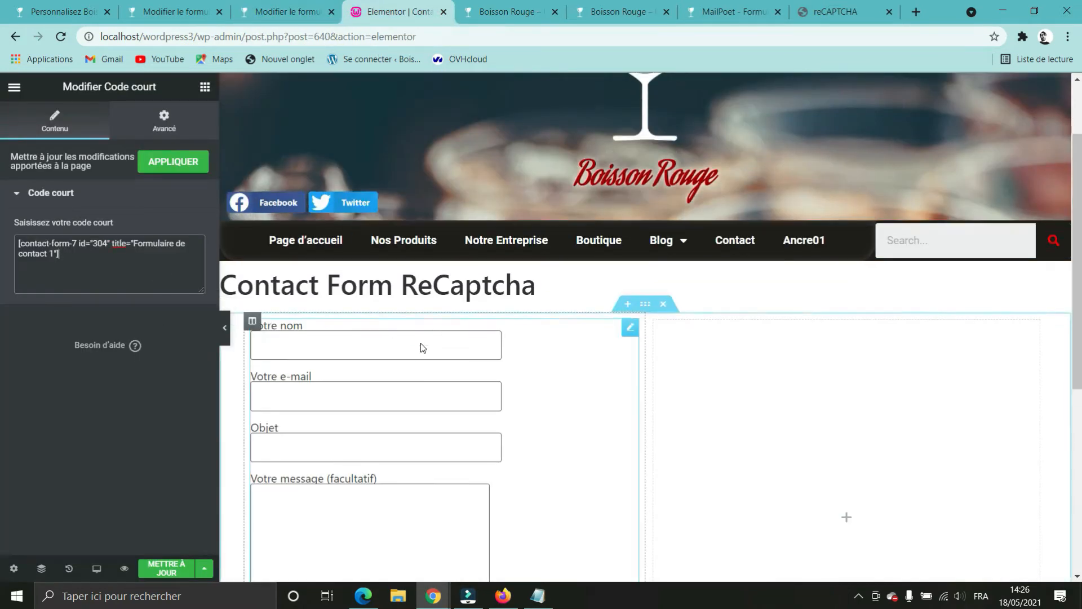
scroll(430, 321, up, 2)
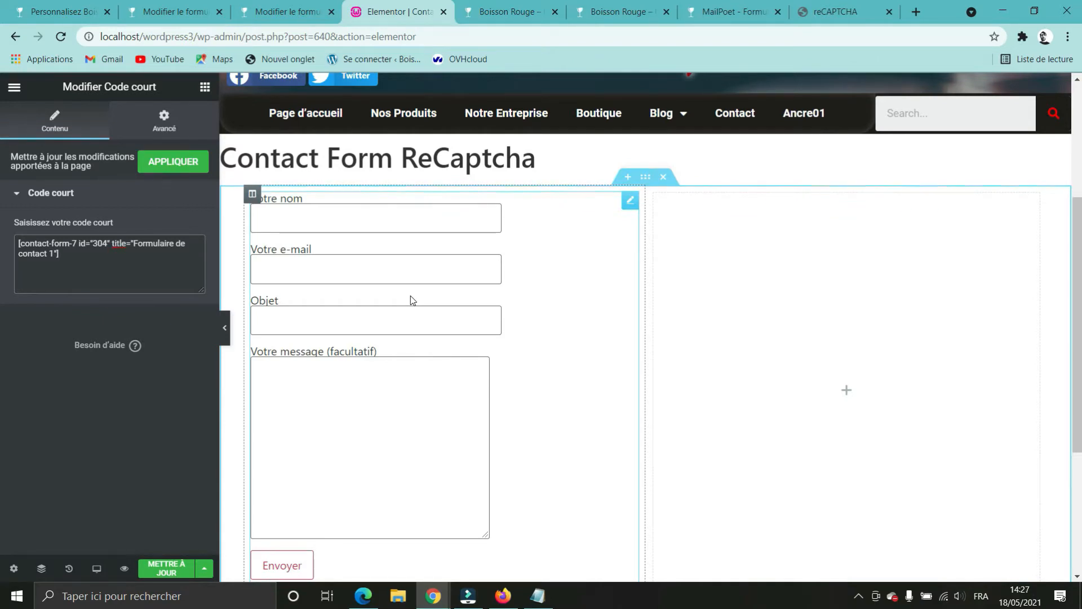
Step: Open the reCAPTCHA integration configuration in the WordPress site's Contact settings
click(286, 14)
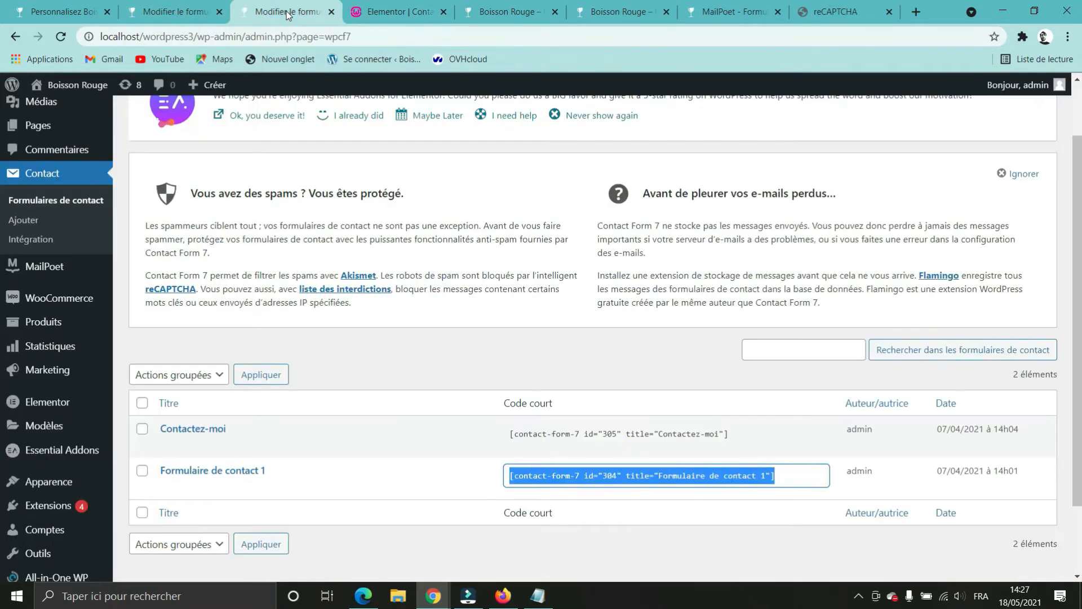
click(32, 246)
mouse_move(92, 331)
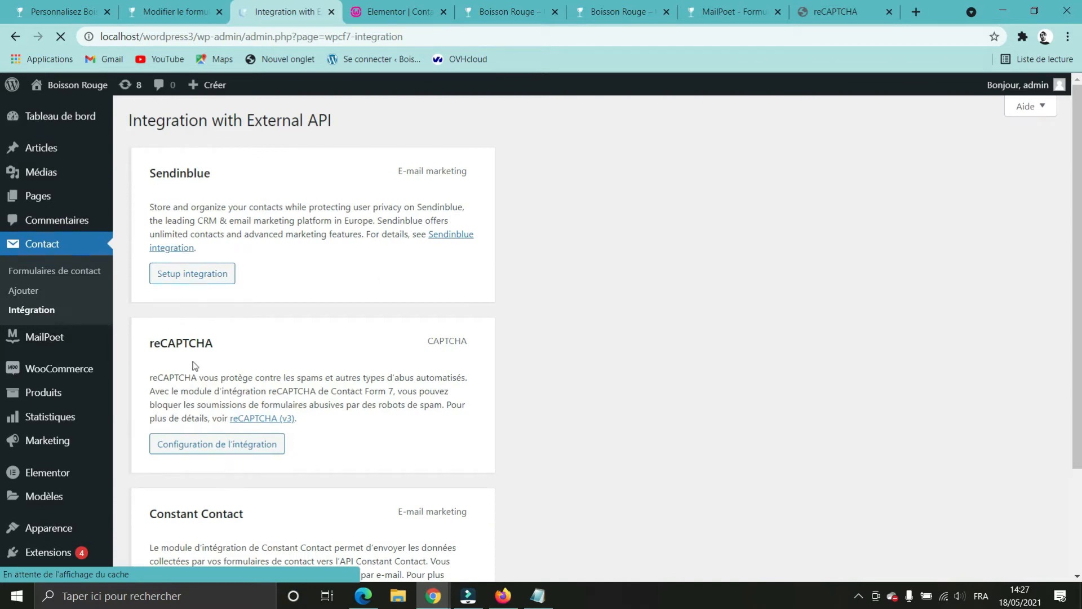
click(211, 447)
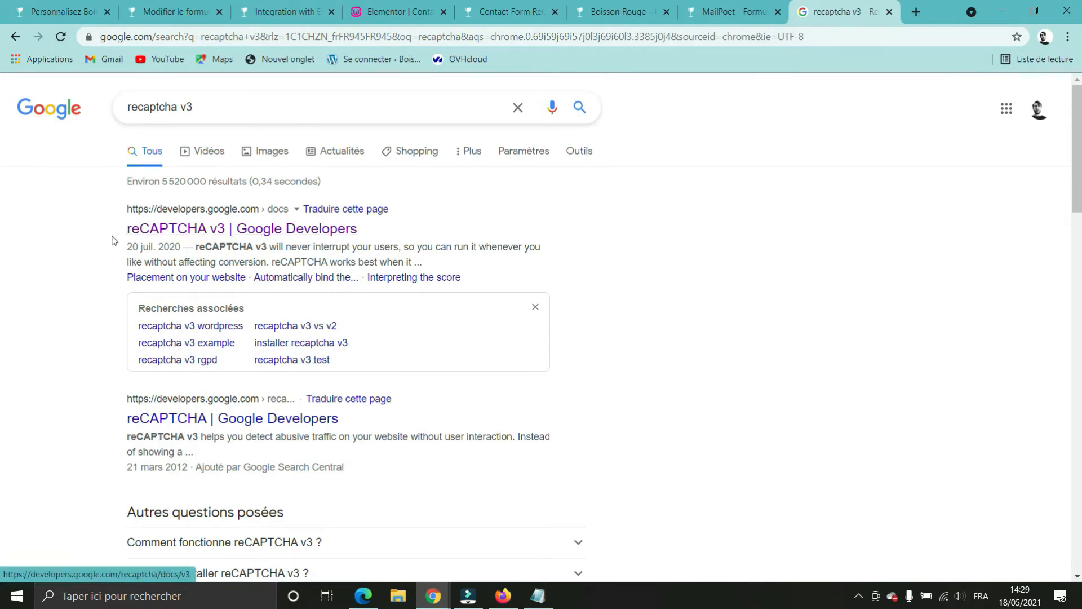
Step: Open Google's reCAPTCHA v3 guide from the search results and follow its link to the key registration form
click(226, 227)
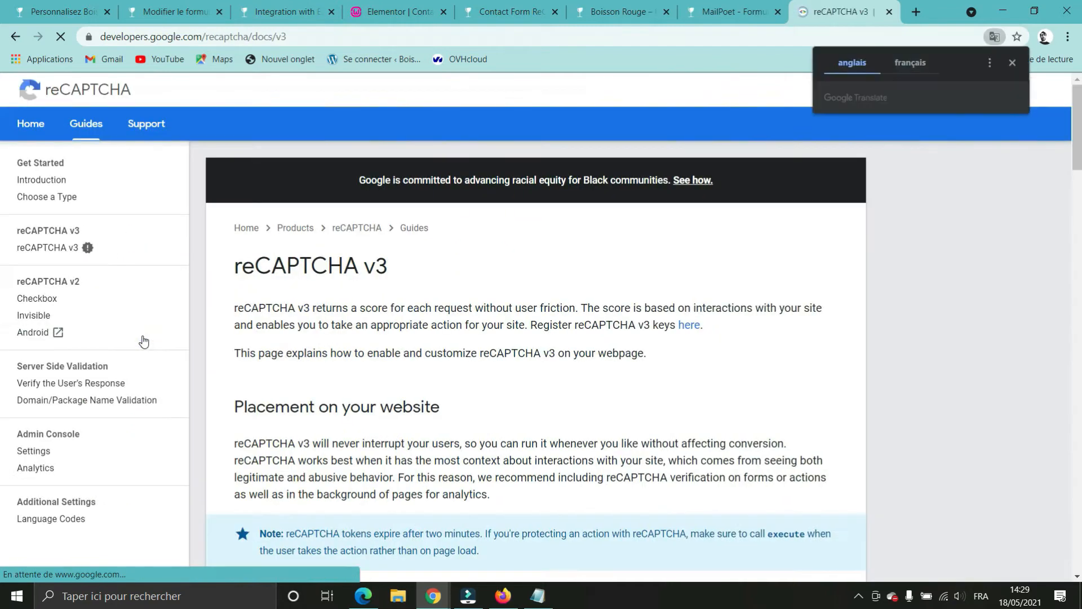
scroll(425, 287, down, 7)
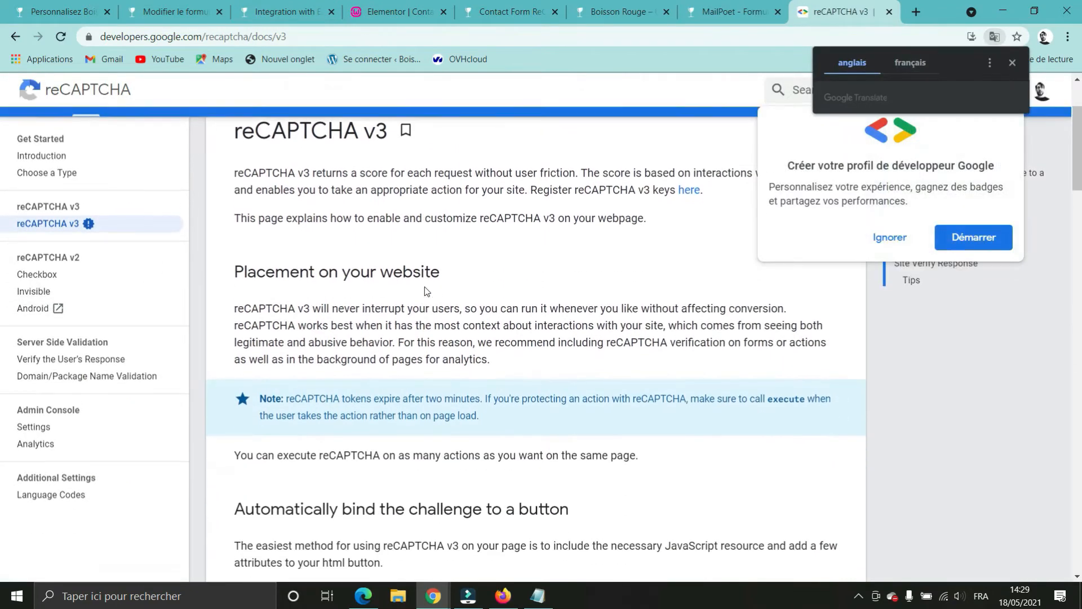
scroll(424, 287, down, 15)
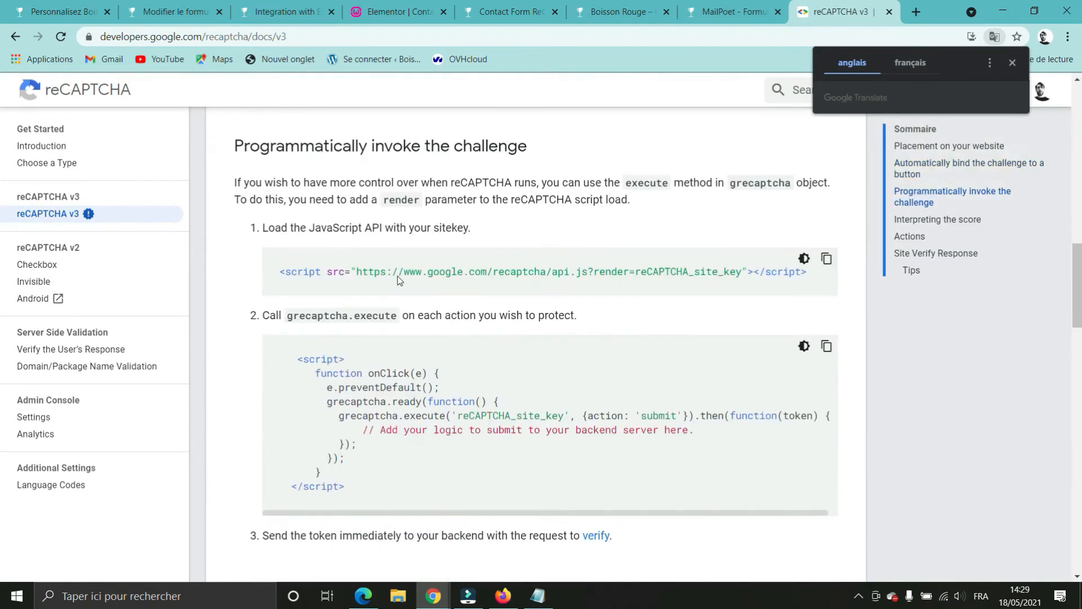
scroll(400, 278, up, 15)
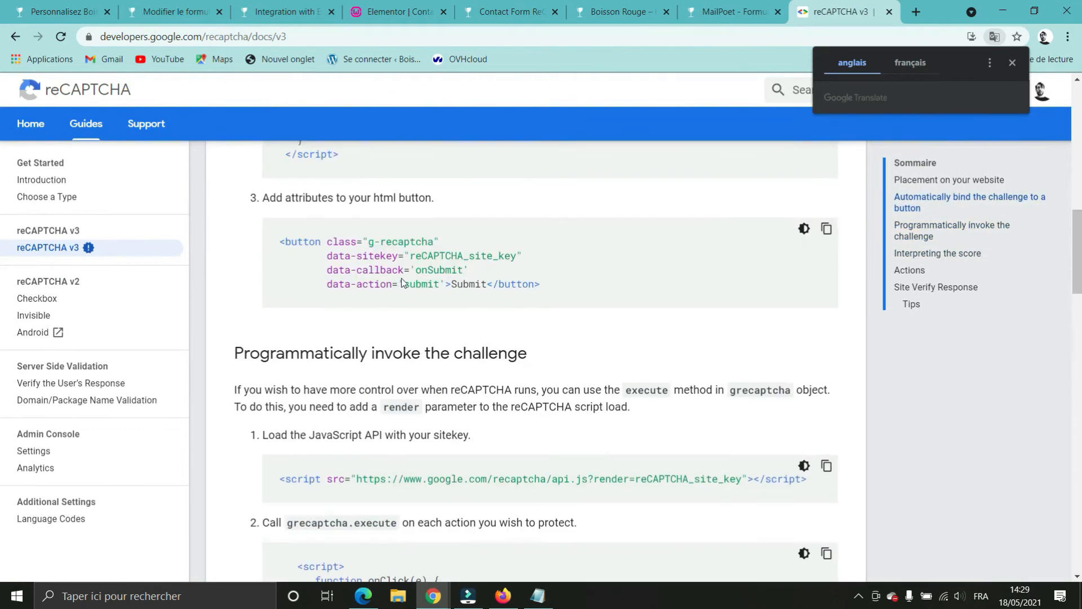
scroll(648, 420, up, 4)
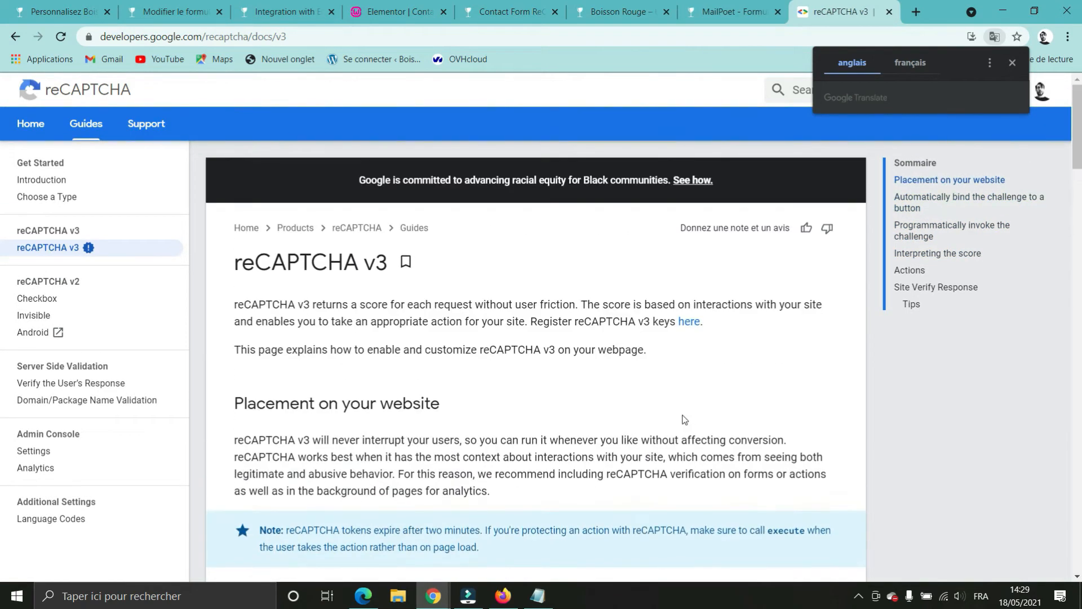
click(689, 323)
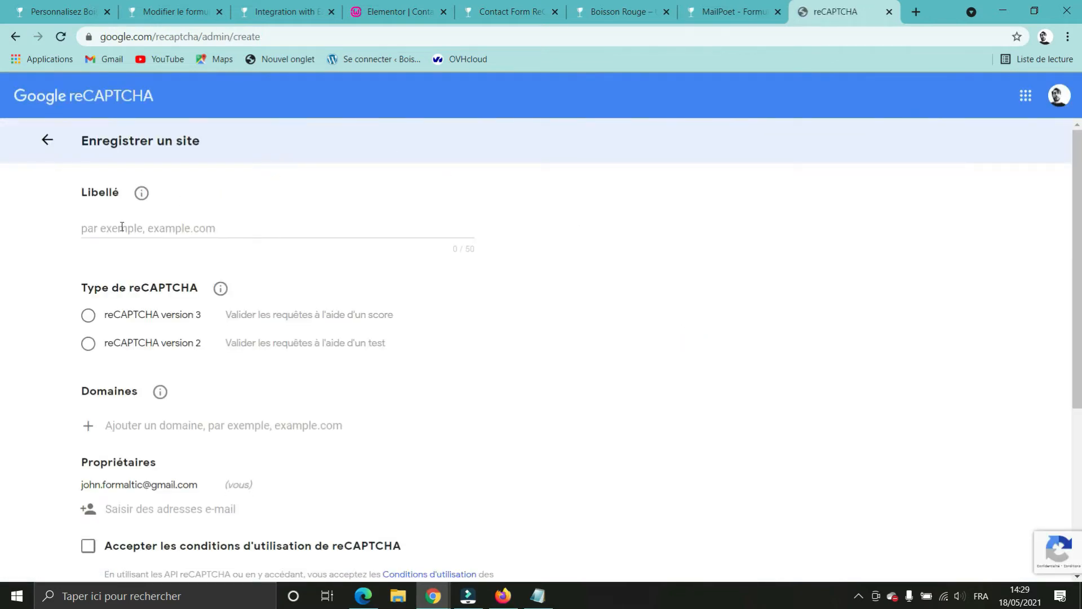
Step: Label the site "Mon site d'exercice" and choose reCAPTCHA version 3 as its type
click(143, 226)
text(Mon site d'exercice)
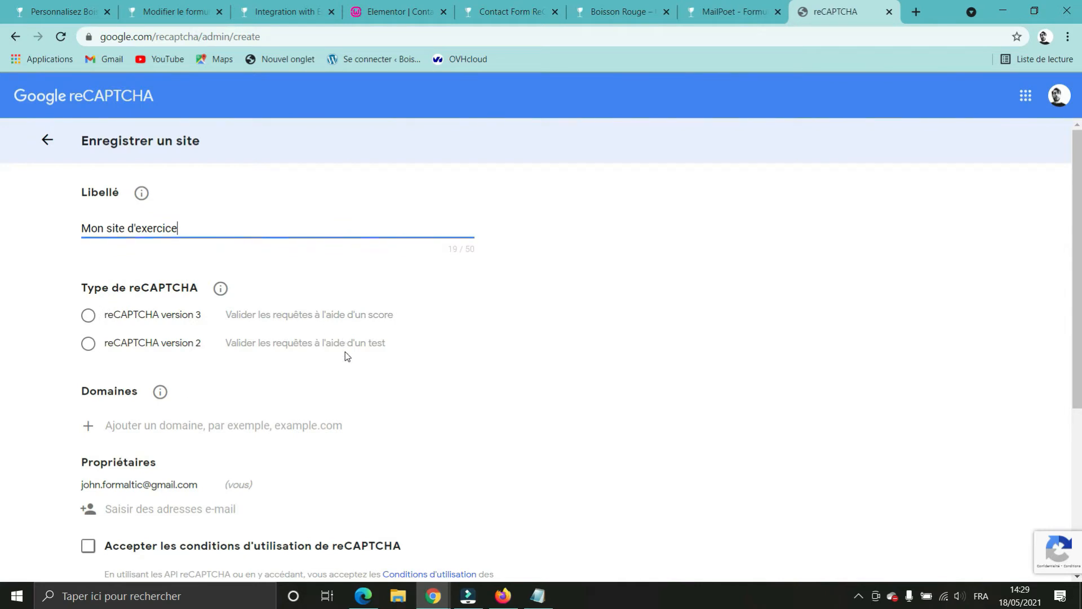
click(87, 317)
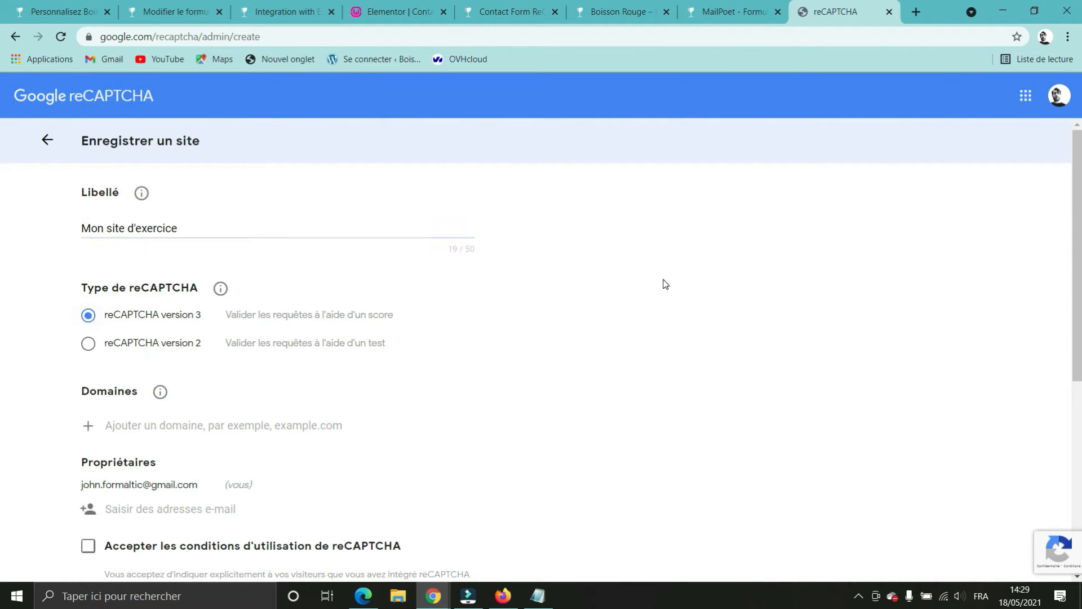
Step: Try localhost/wordpress3 as the domain for the reCAPTCHA registration
scroll(665, 286, down, 1)
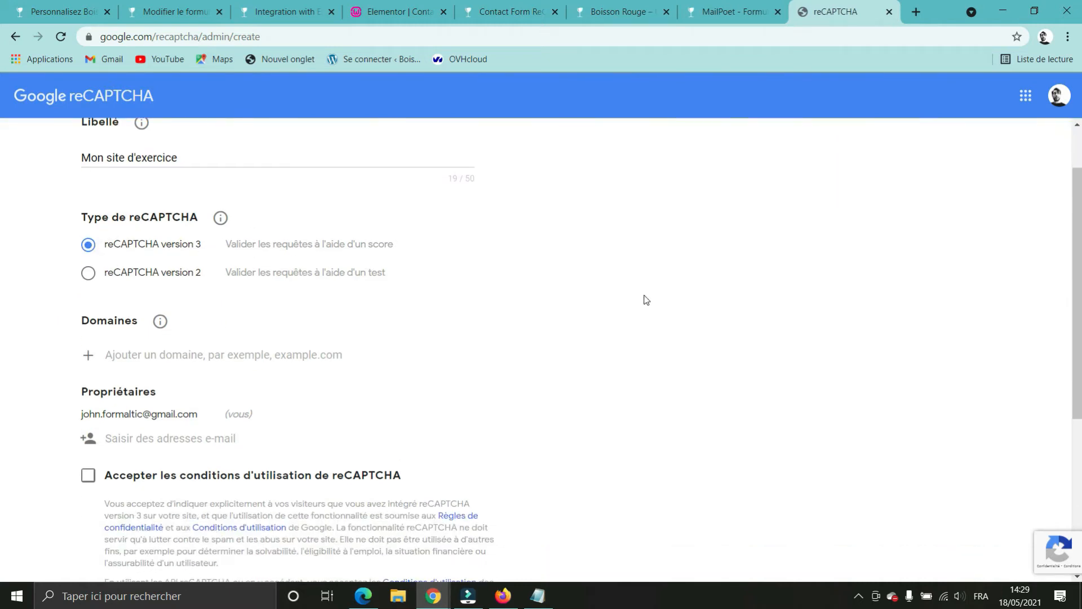
click(121, 352)
text(localhost/wordpress3)
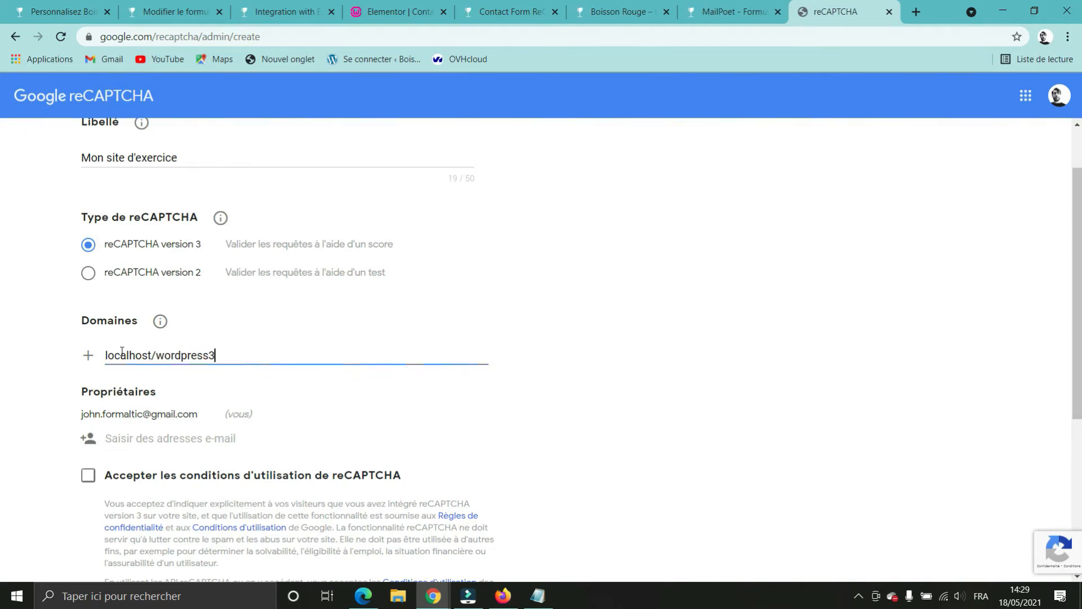
Step: Accept the reCAPTCHA terms of use and try to submit the site registration
scroll(145, 350, down, 4)
click(88, 264)
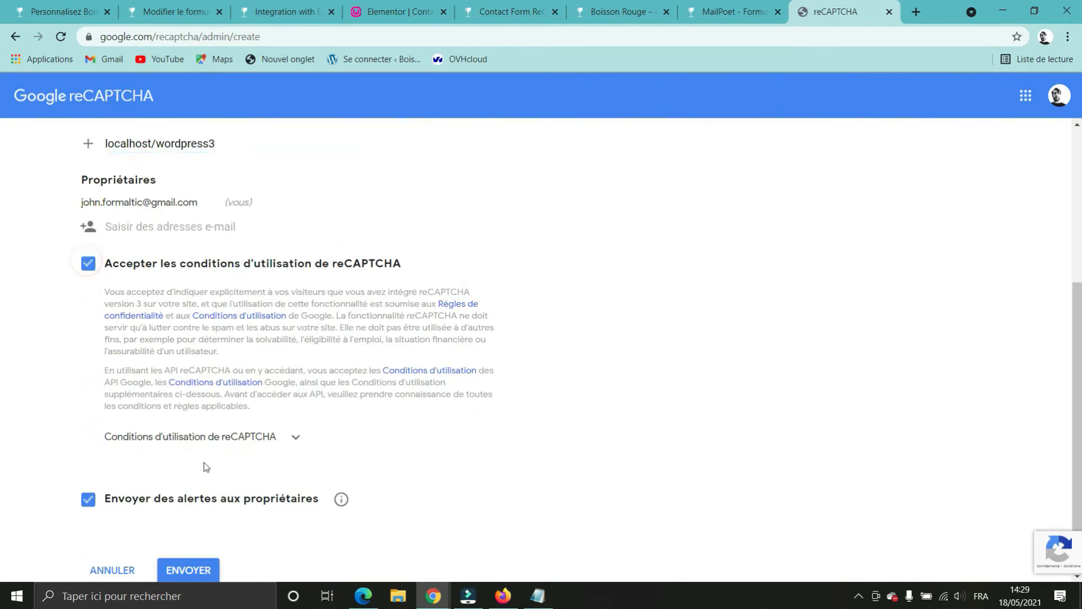
scroll(203, 479, down, 1)
click(203, 502)
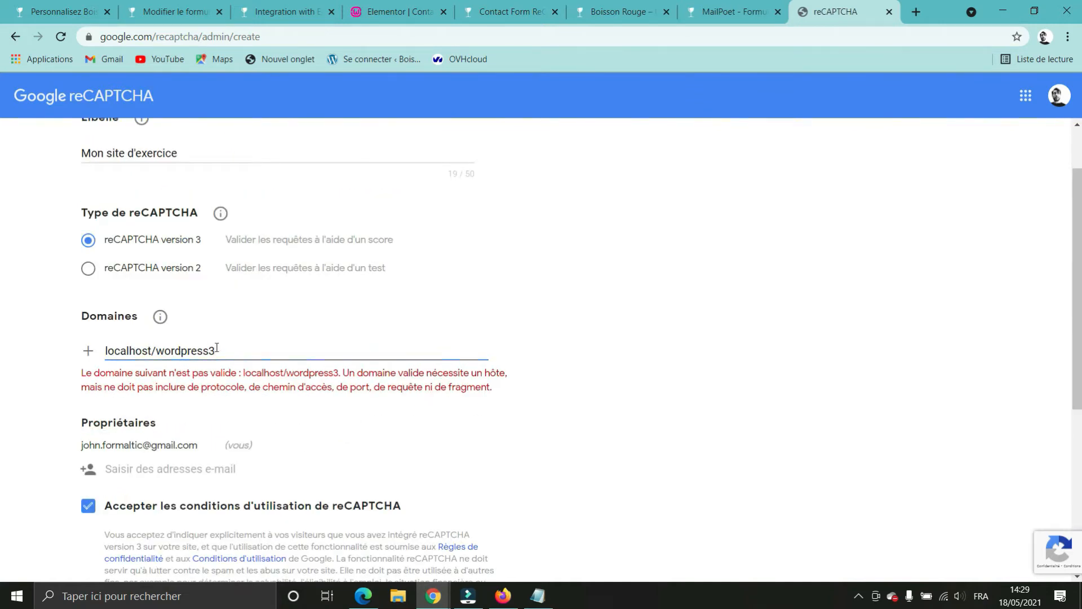
Step: Replace the domain with the site's online www address and submit the registration
drag(222, 351, 70, 354)
text(www.)
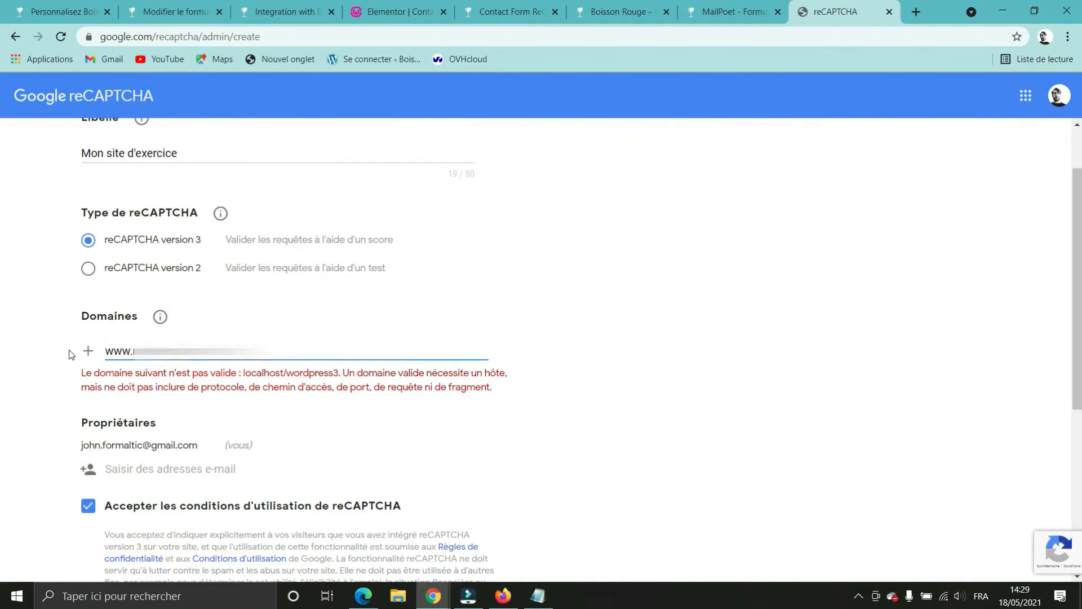
text(om)
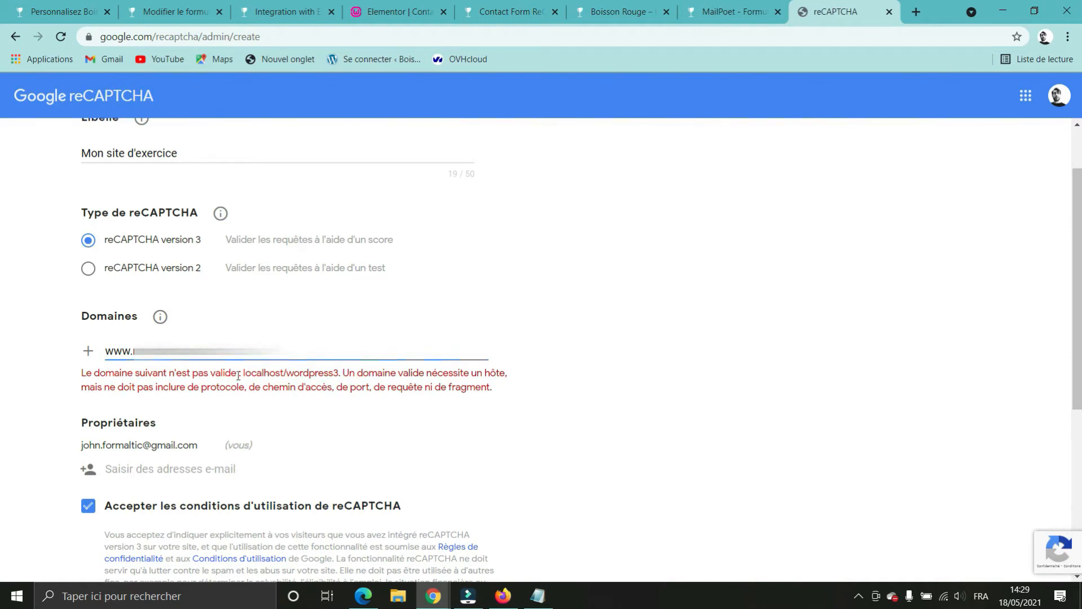
scroll(282, 384, down, 5)
click(203, 529)
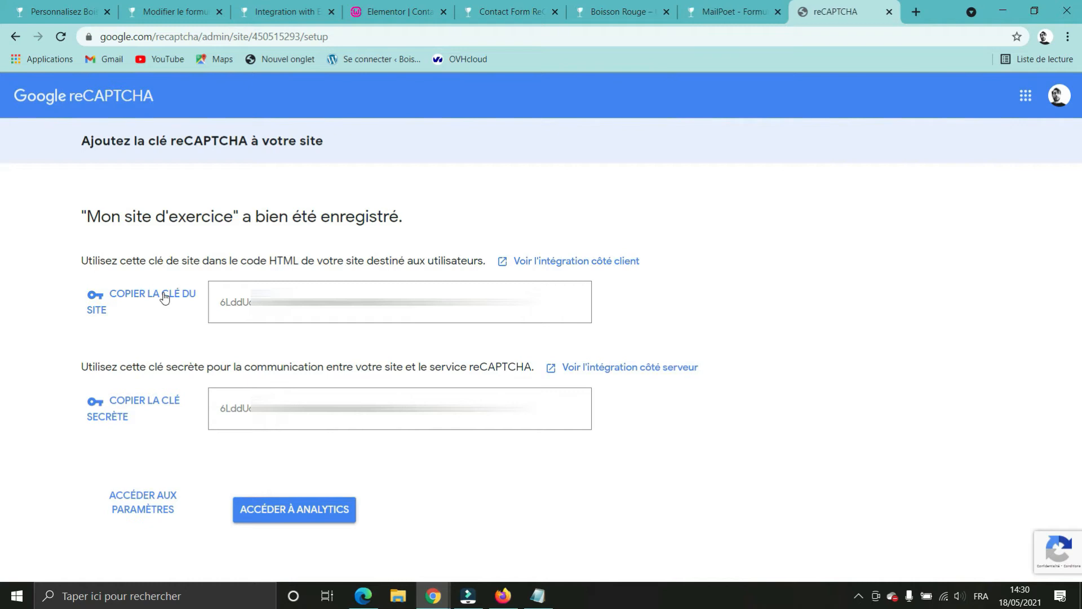
Step: Copy the generated reCAPTCHA site key and paste it as the Clé du site in the WordPress integration
click(196, 311)
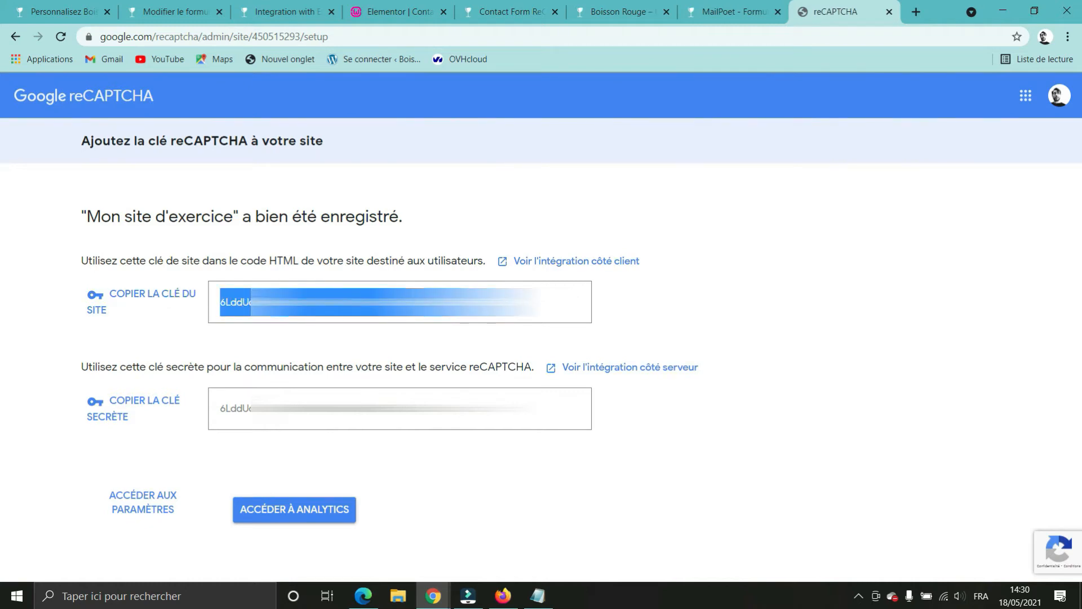
click(151, 302)
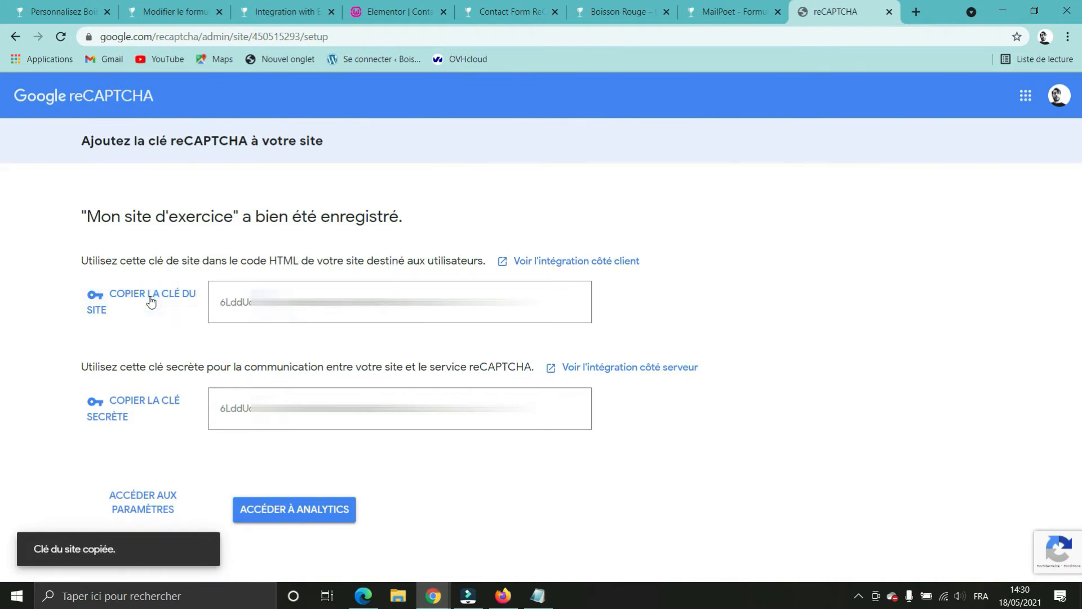
click(284, 12)
click(821, 16)
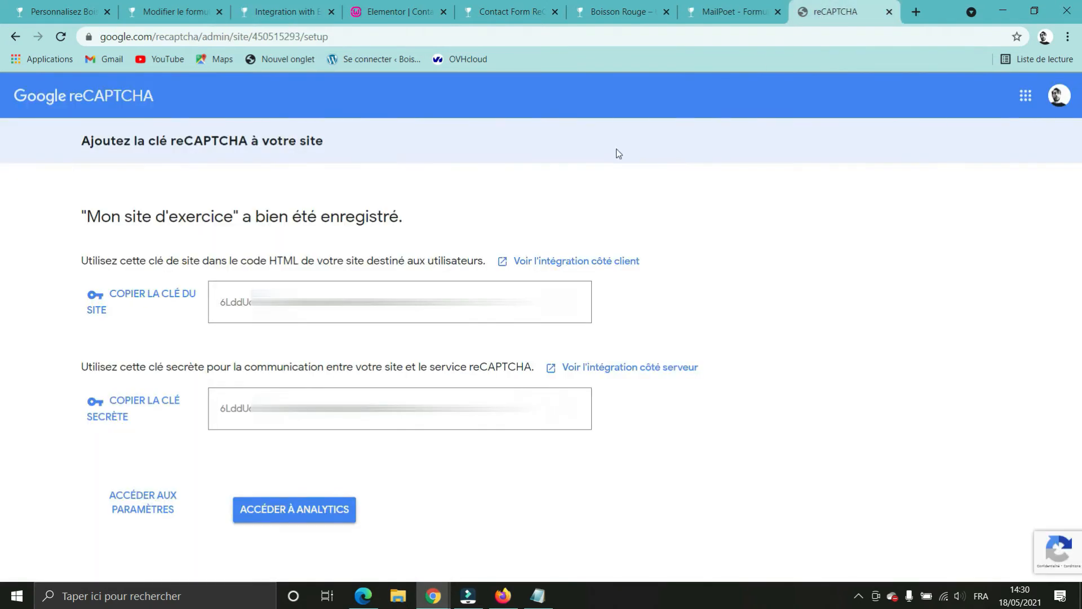
click(284, 11)
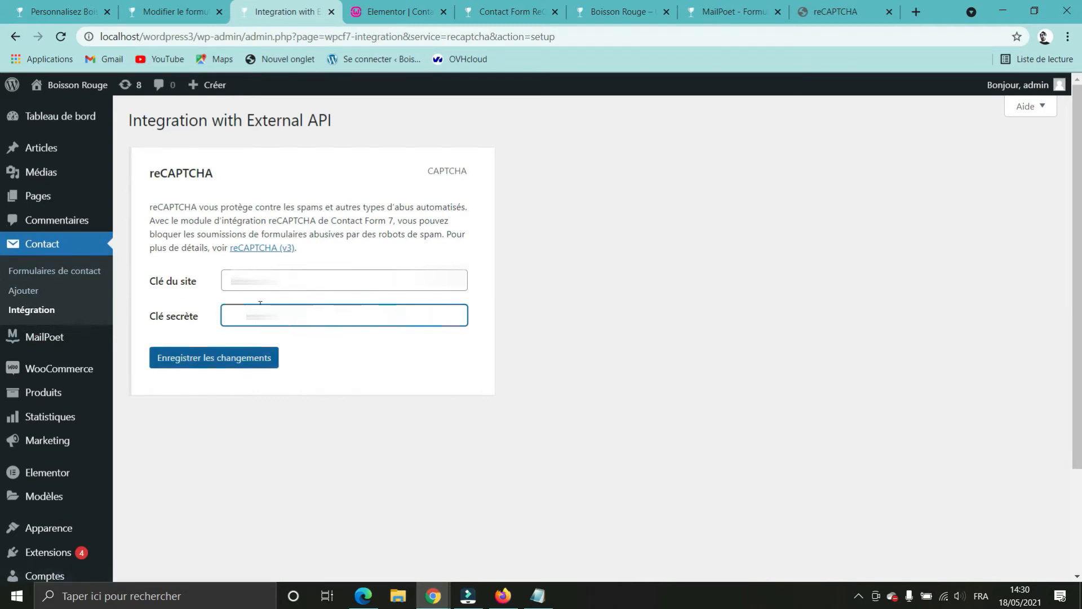
click(275, 279)
click(275, 308)
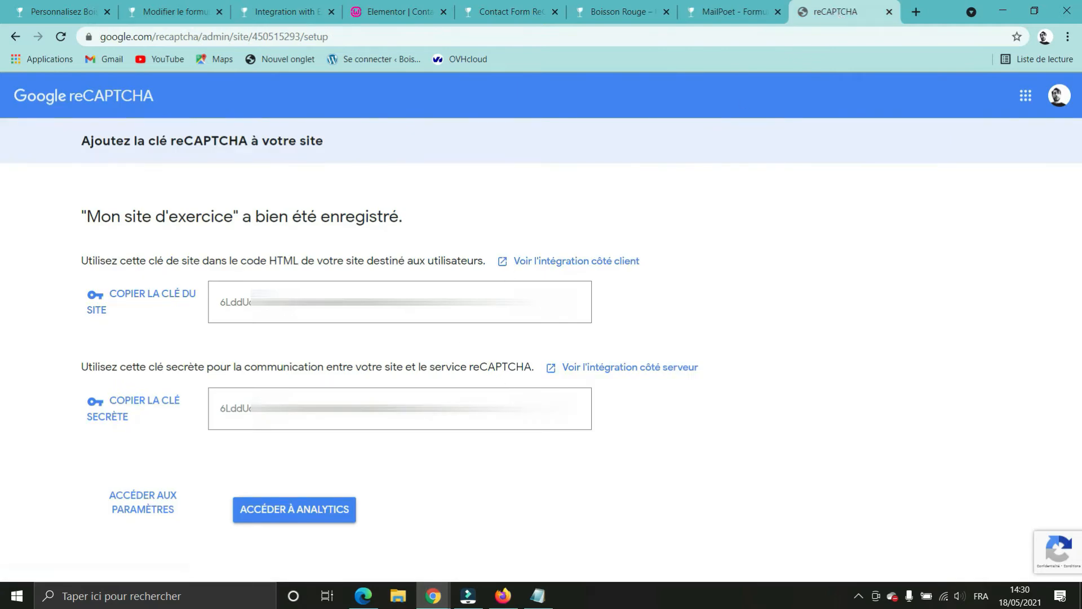
Step: Copy the reCAPTCHA secret key, paste it as the Clé secrète in the WordPress integration, and save the changes
click(119, 403)
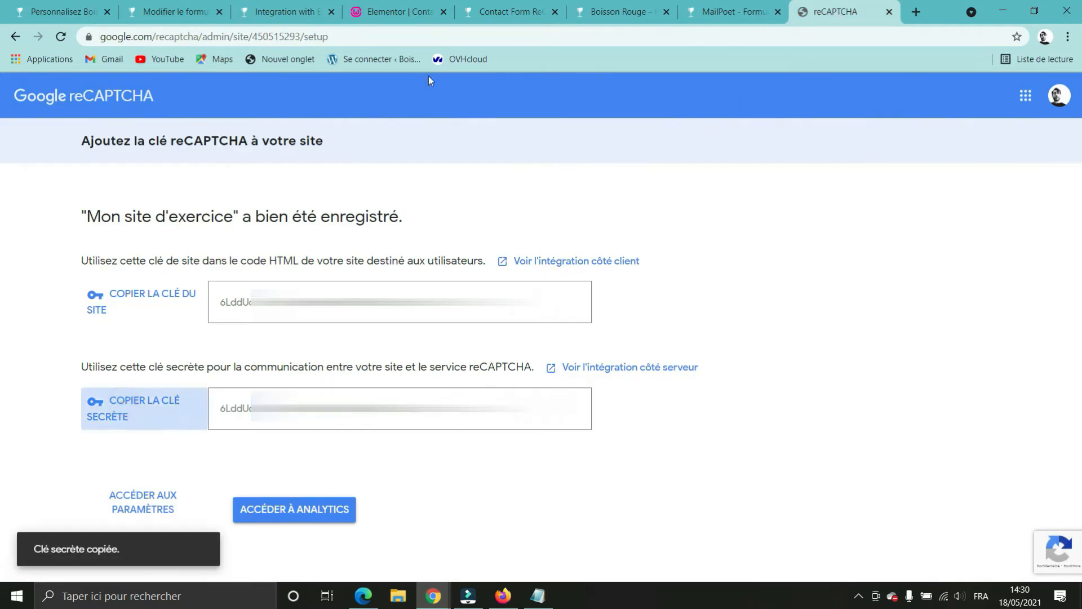
click(281, 11)
click(249, 314)
key(ctrl+v)
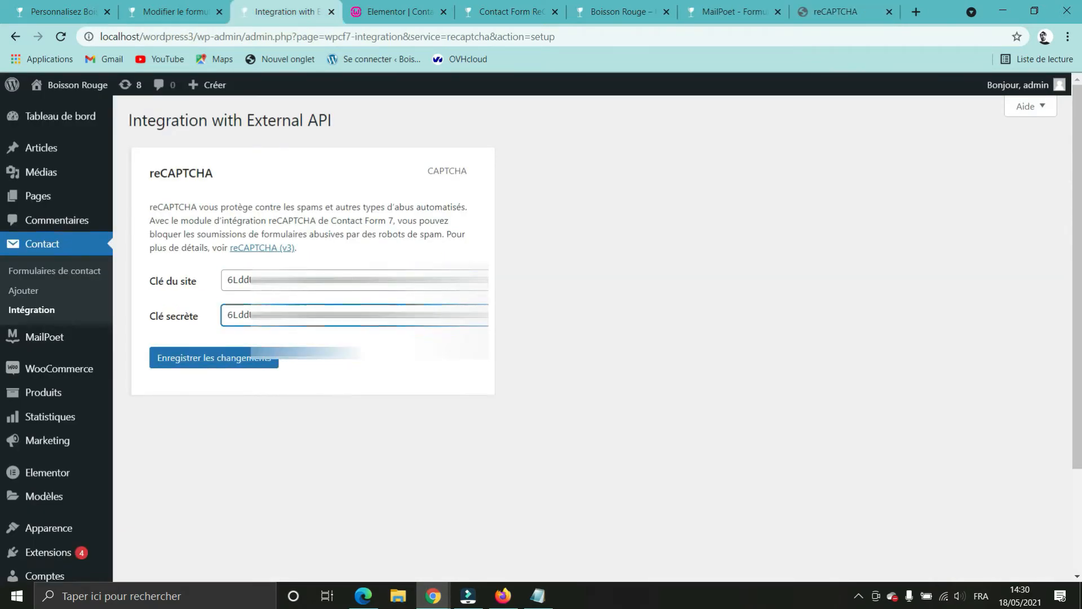
click(226, 357)
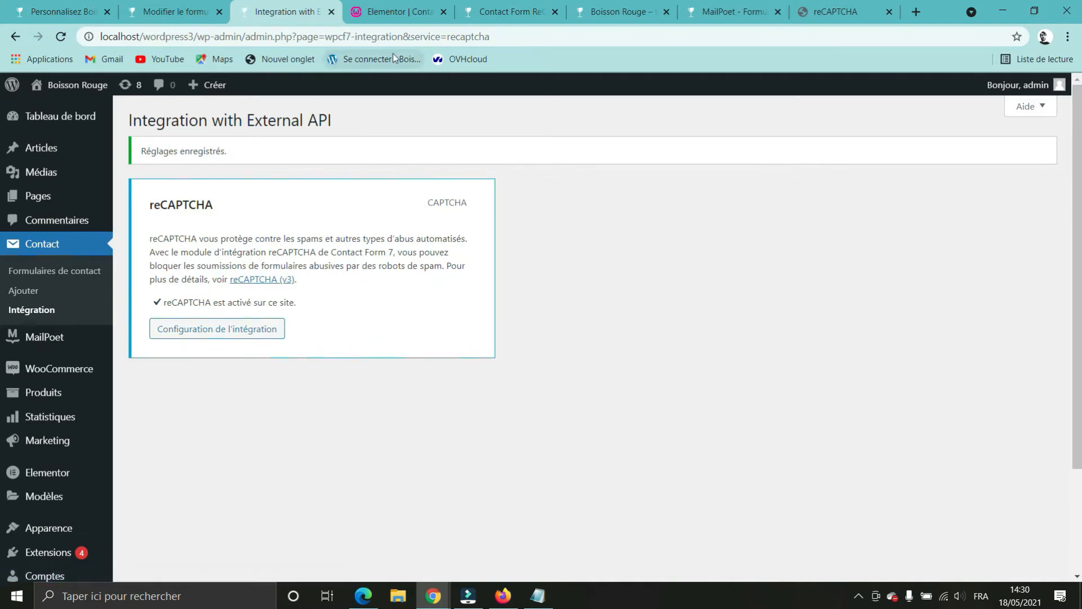
Step: Reload the Contact Form ReCaptcha preview page and examine the reCAPTCHA badge beside the form
click(493, 14)
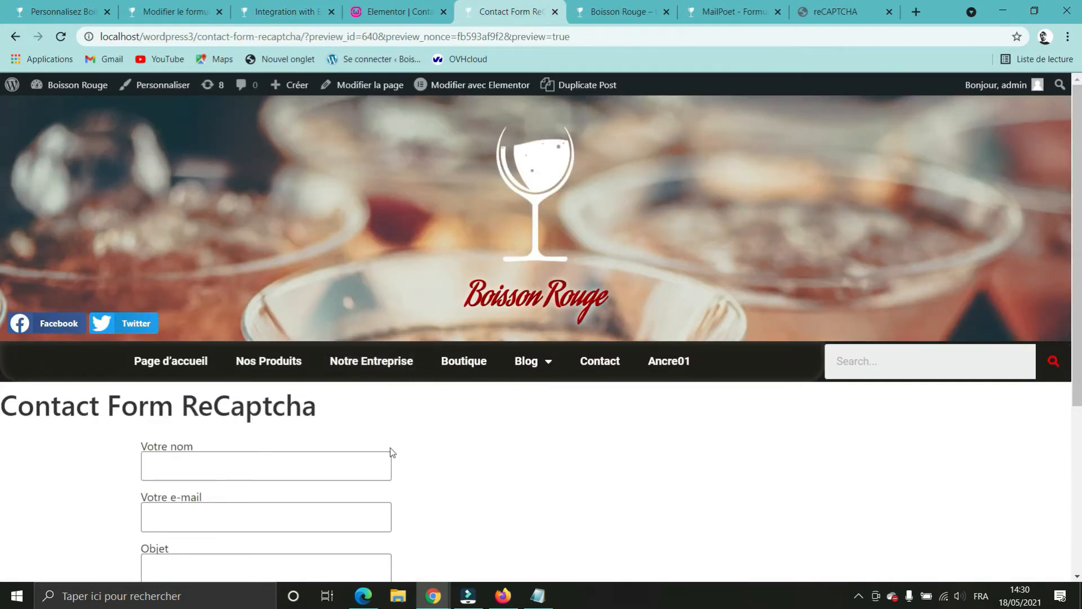
click(61, 36)
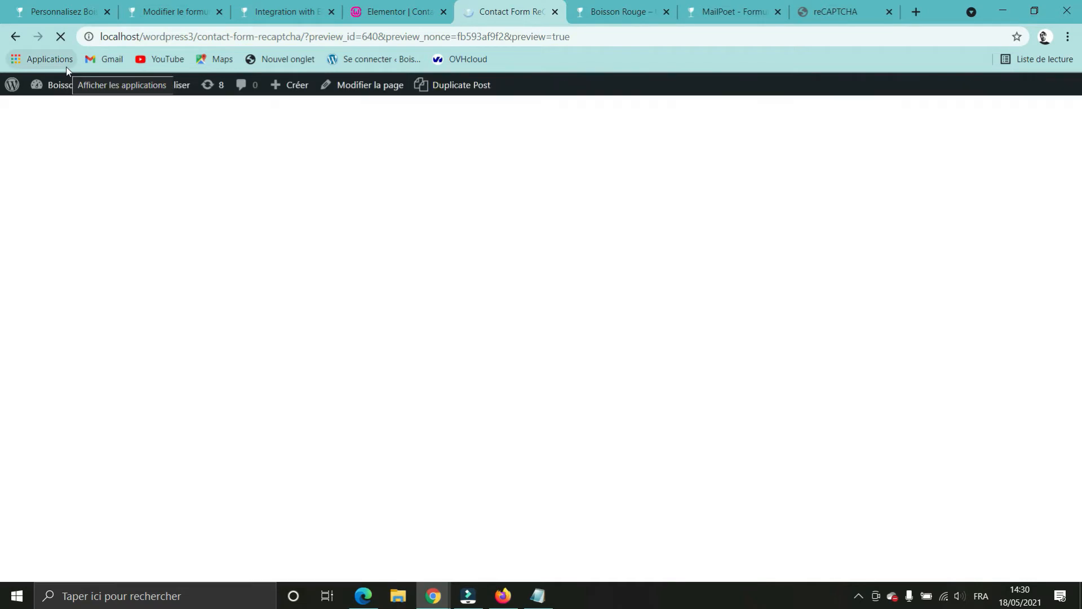
scroll(259, 271, down, 3)
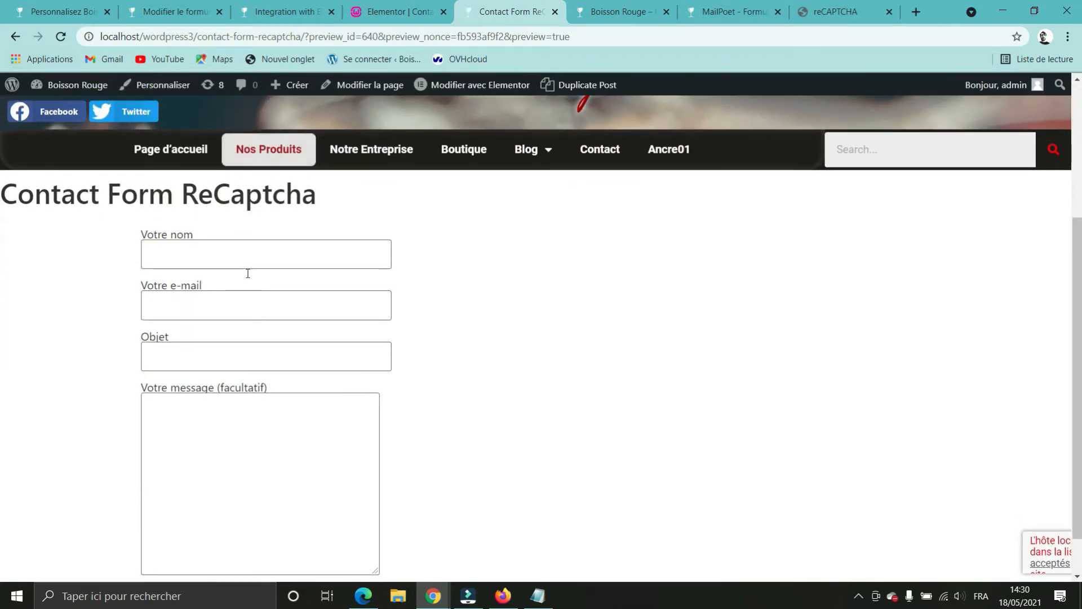
scroll(186, 310, down, 1)
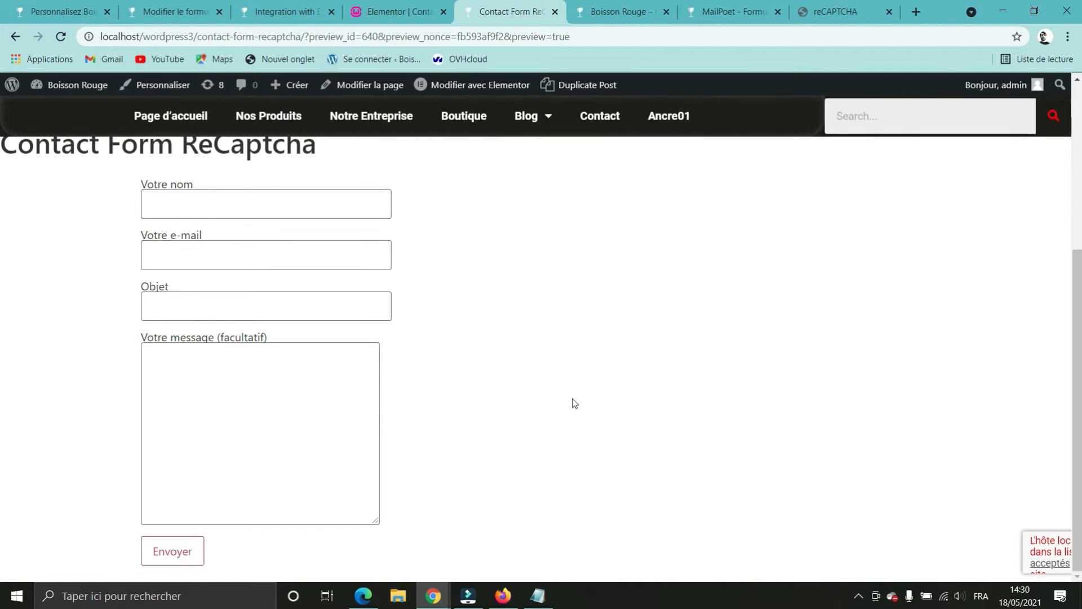
mouse_move(1034, 554)
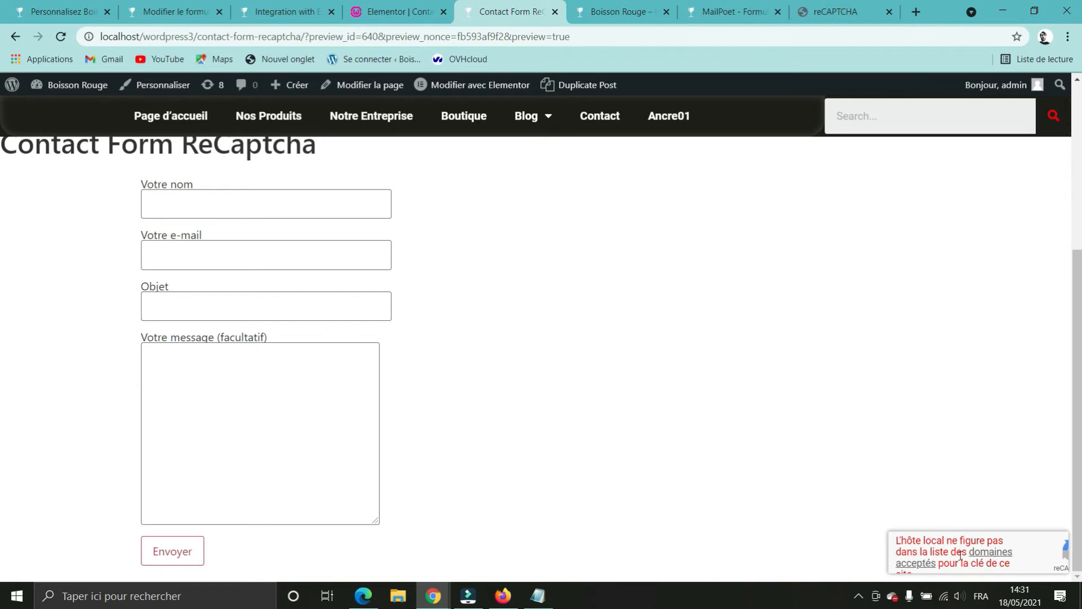
scroll(862, 410, up, 3)
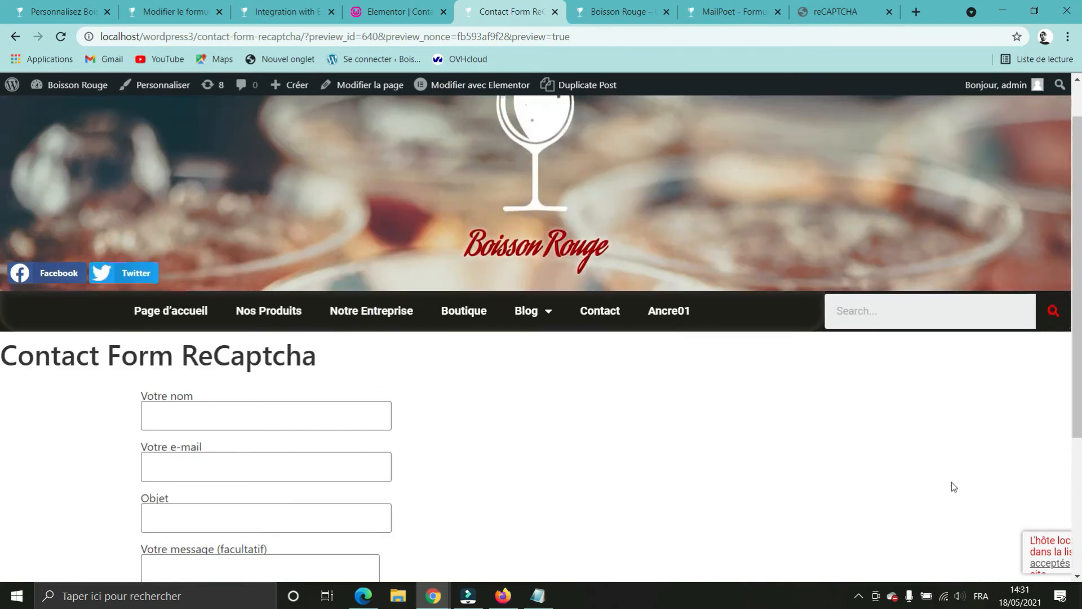
scroll(1027, 543, down, 1)
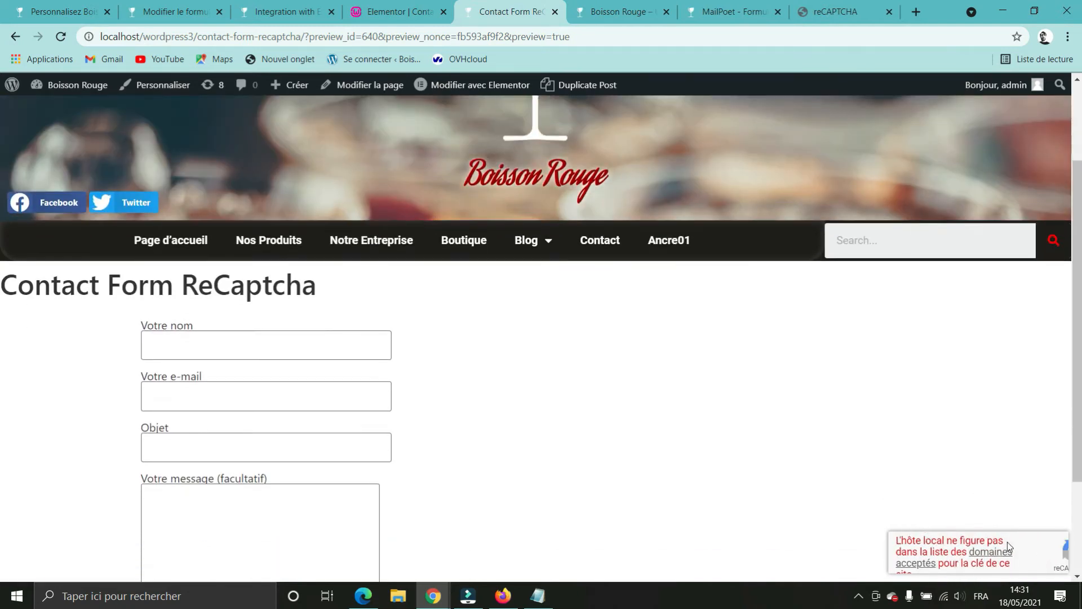
Step: Check the site's home page for the reCAPTCHA badge and return to the contact form page
click(543, 186)
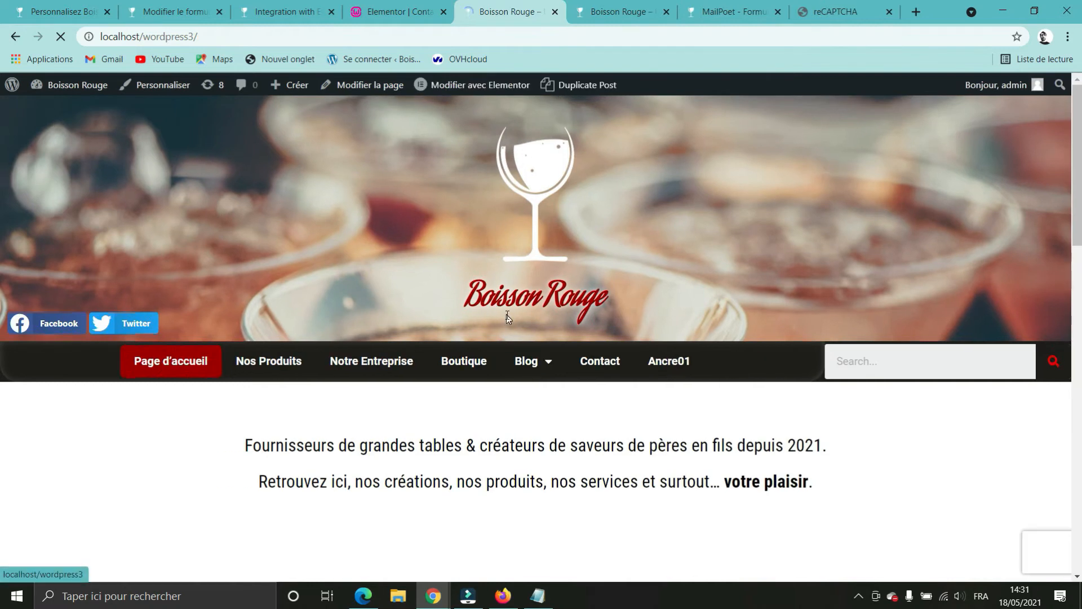
scroll(1019, 545, down, 5)
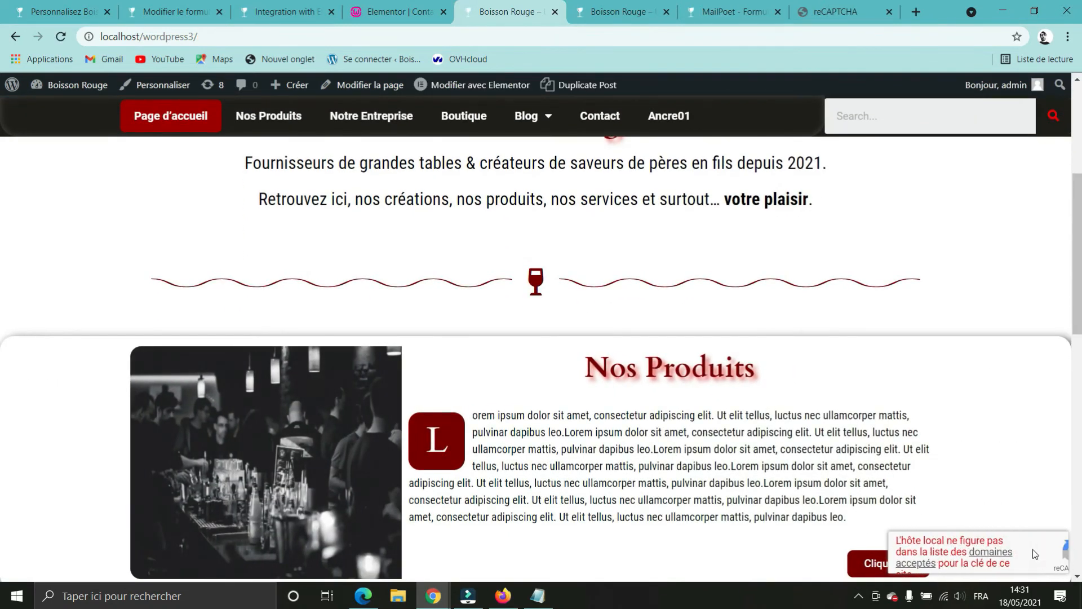
scroll(842, 415, up, 3)
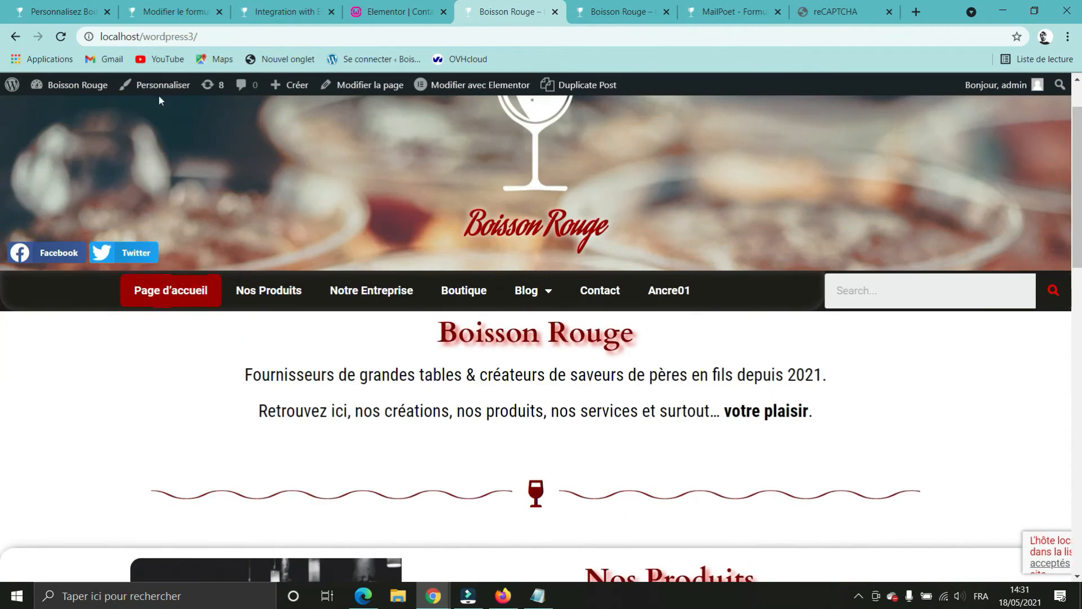
click(17, 36)
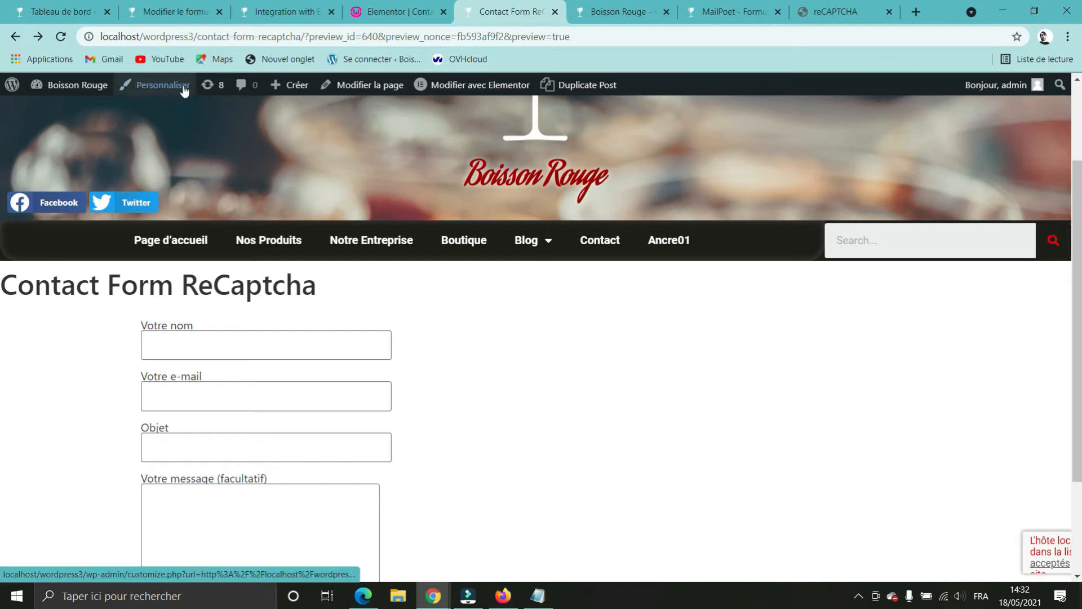
Step: Open the theme customizer from the WordPress dashboard and start editing the site's additional CSS
click(57, 12)
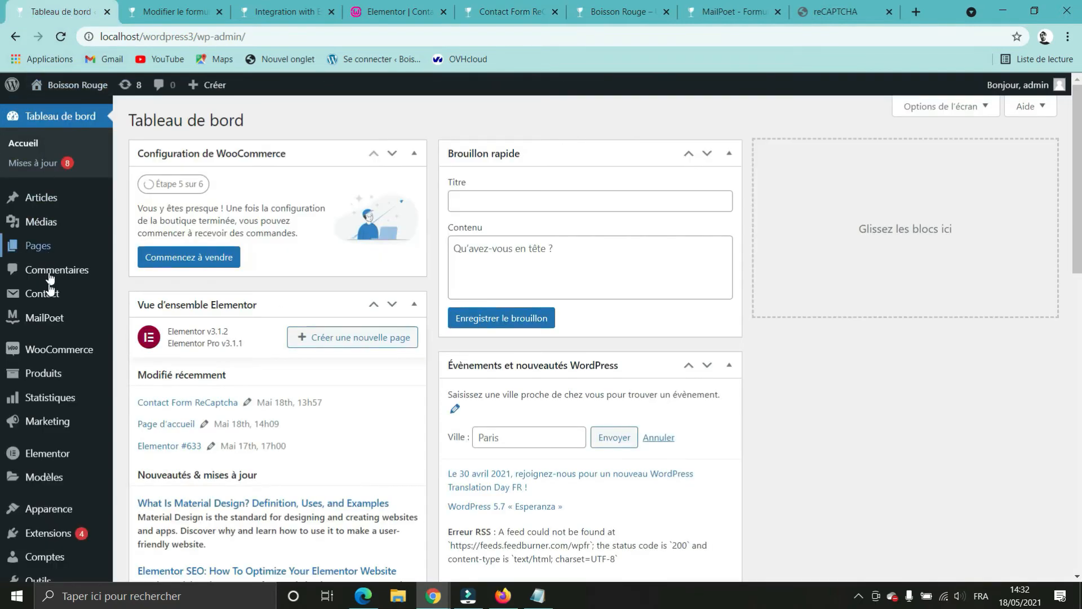
mouse_move(45, 510)
click(153, 506)
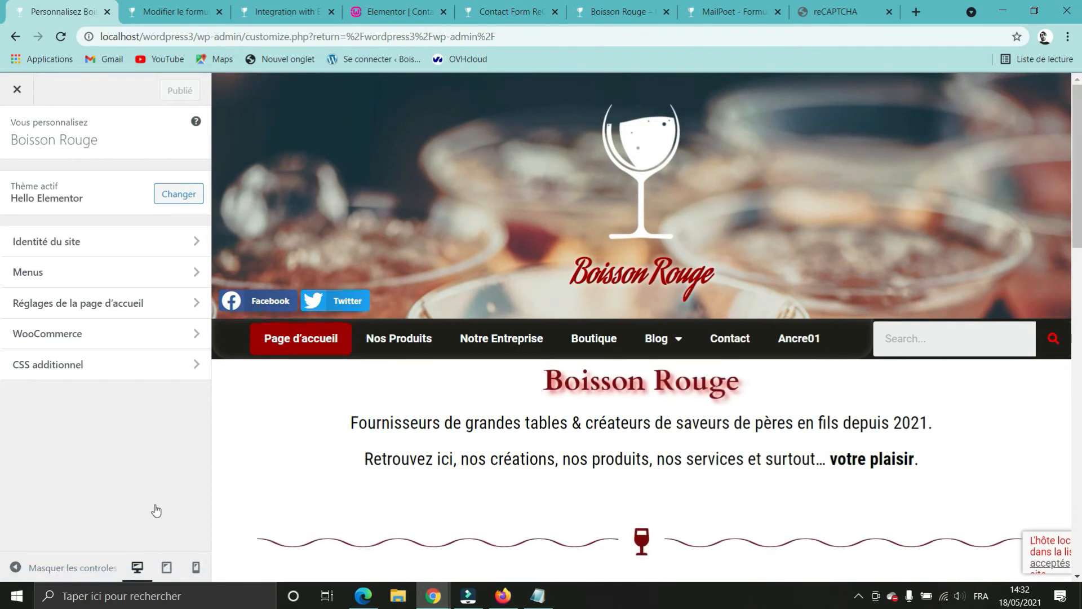
click(68, 370)
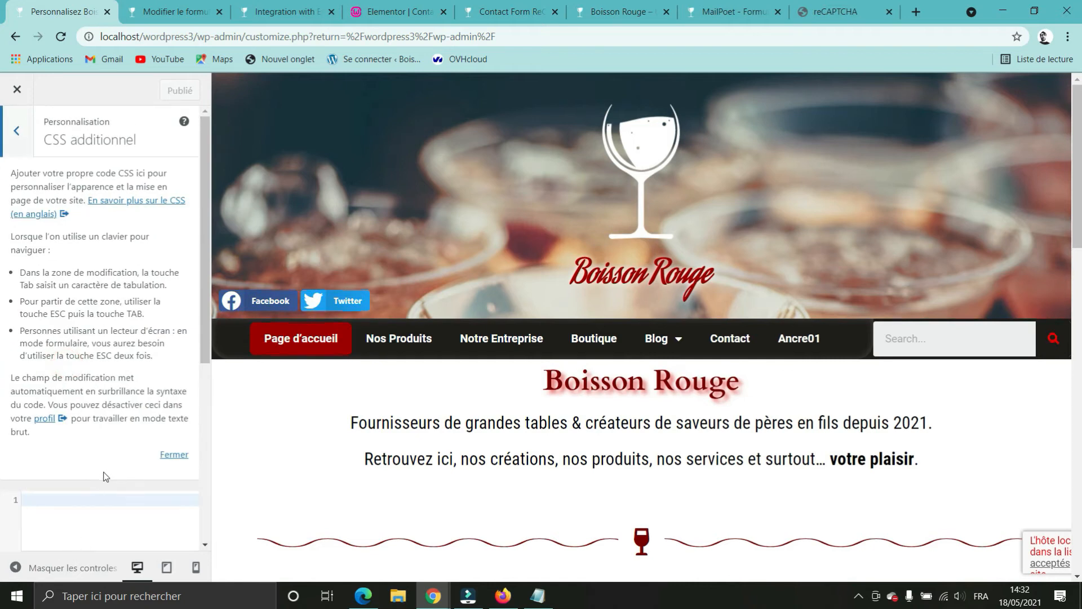
click(61, 500)
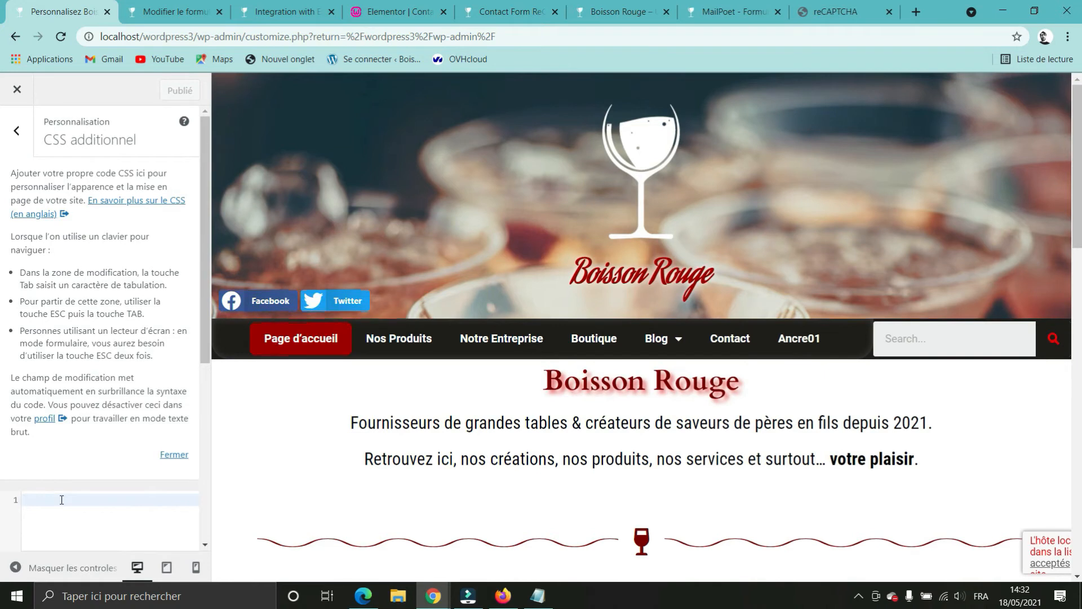
Step: Add the CSS rule ".grecaptcha-badge {display : none}" to hide the reCAPTCHA badge and publish the change
mouse_move(988, 542)
text(.)
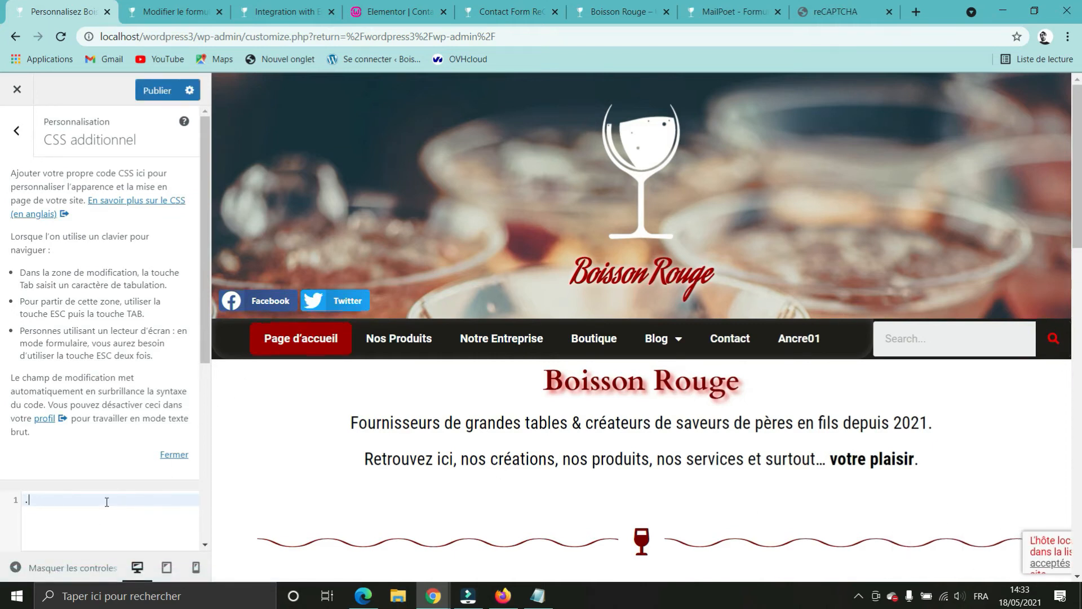
text(g)
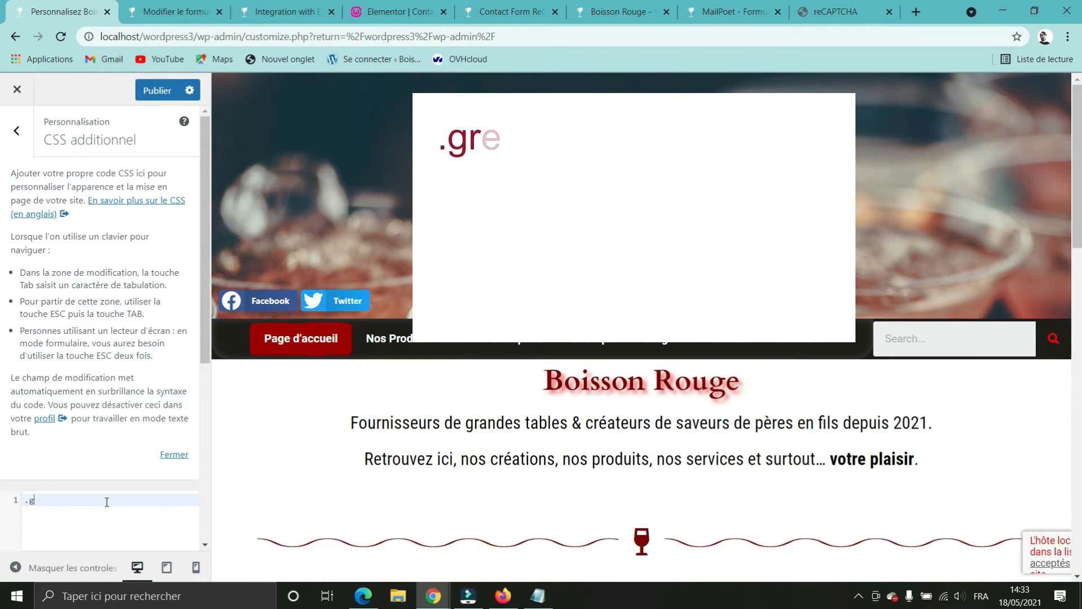
text(reca)
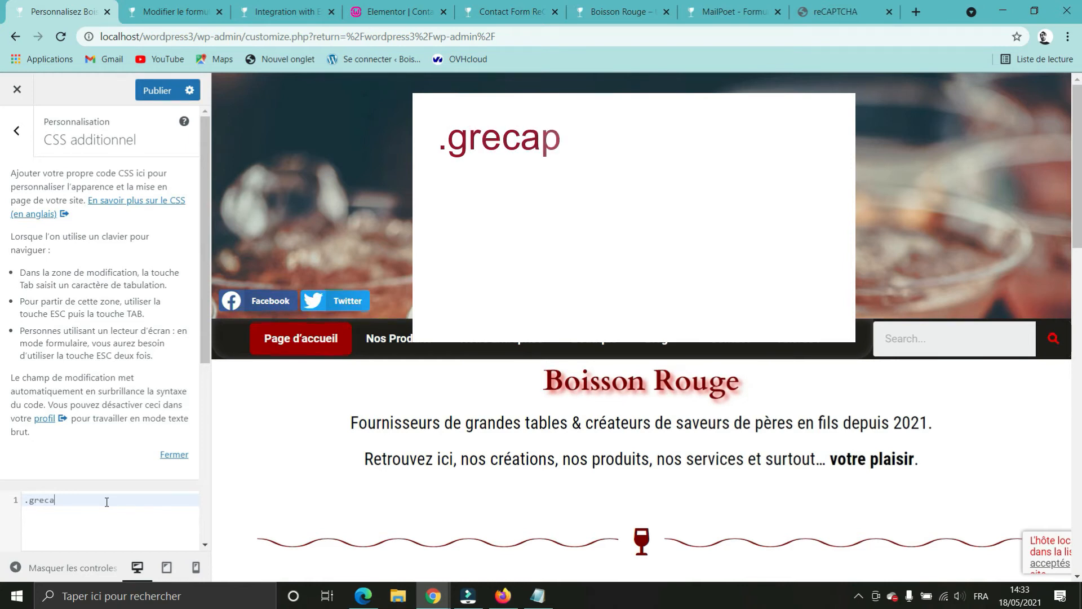
text(pt)
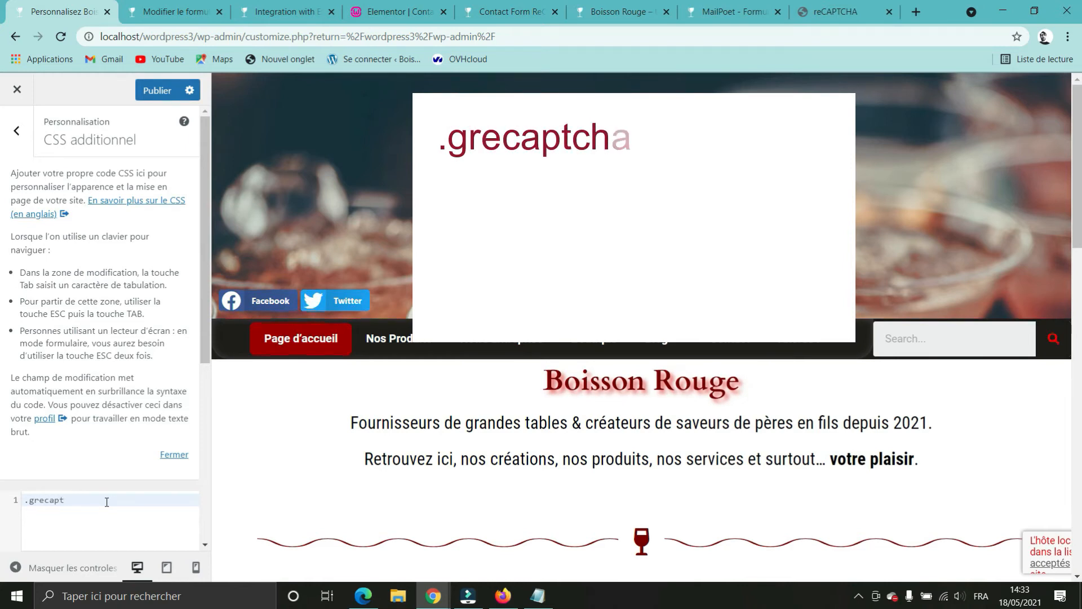
text(cha)
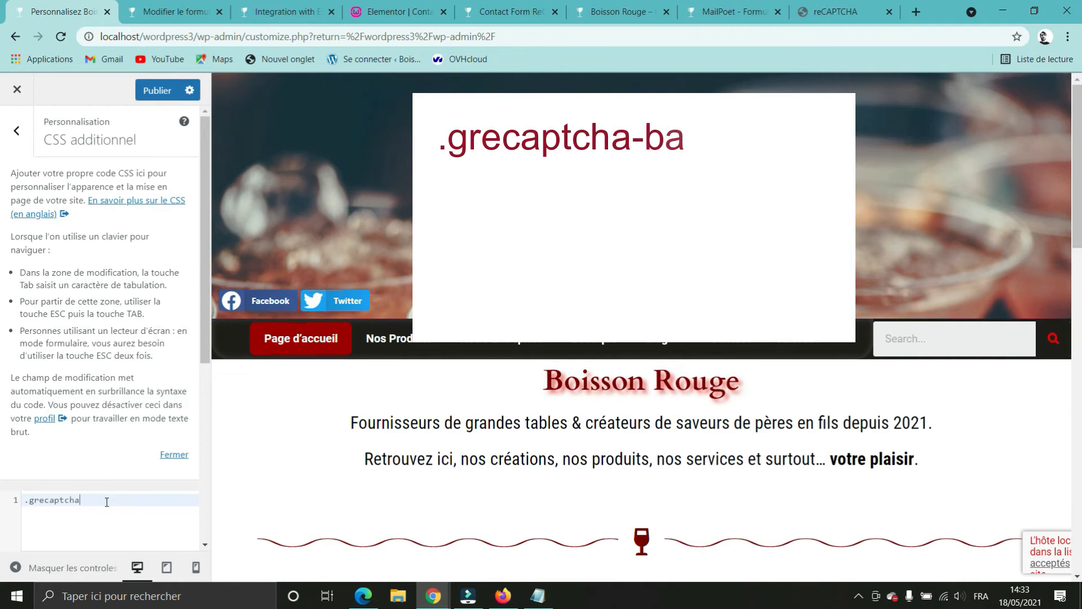
text(-badge)
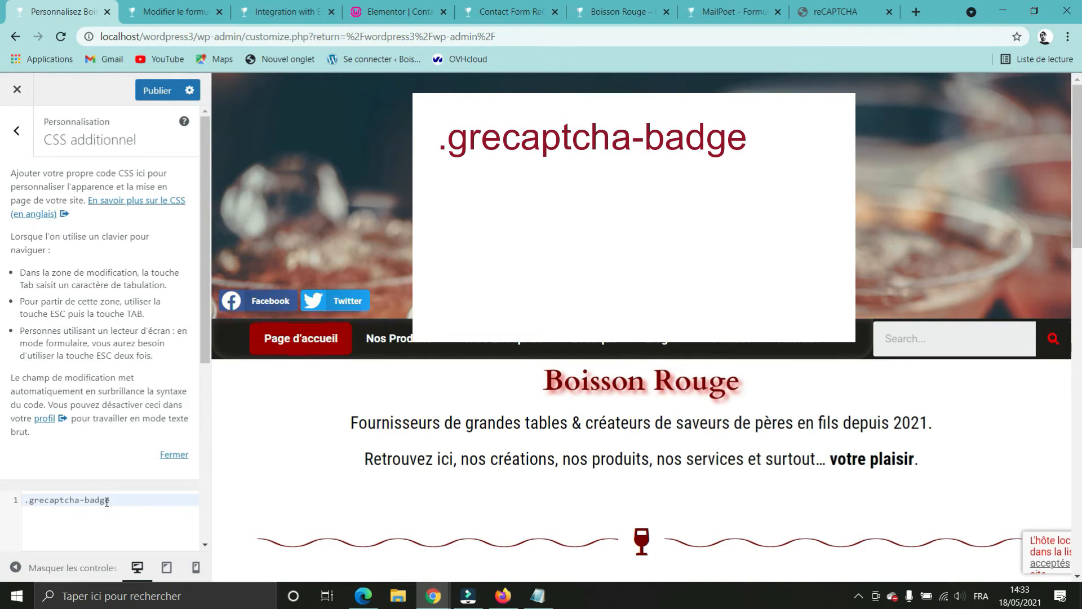
text({)
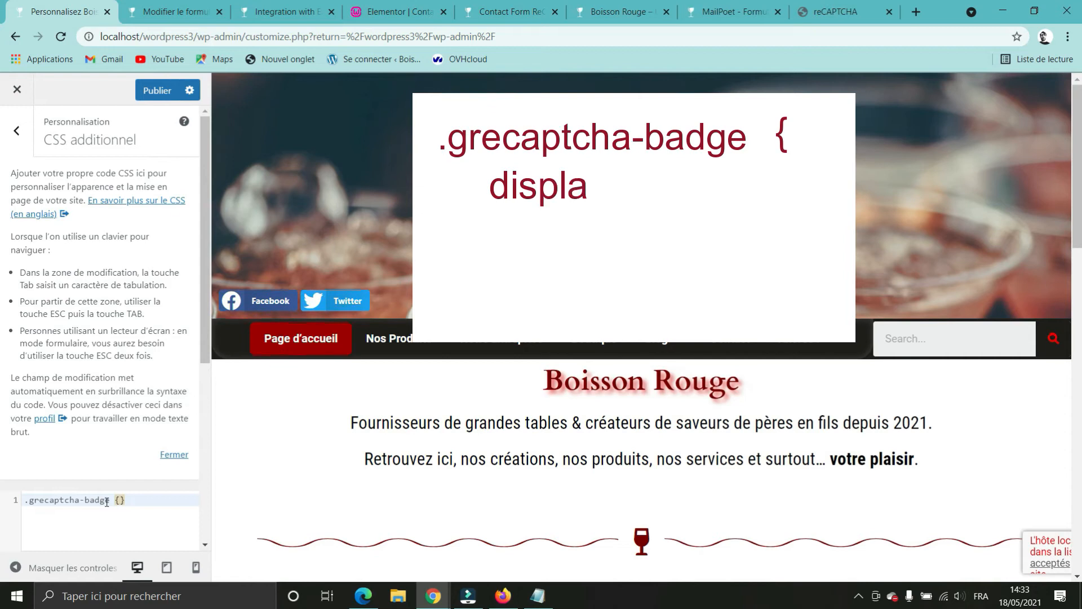
text(display : )
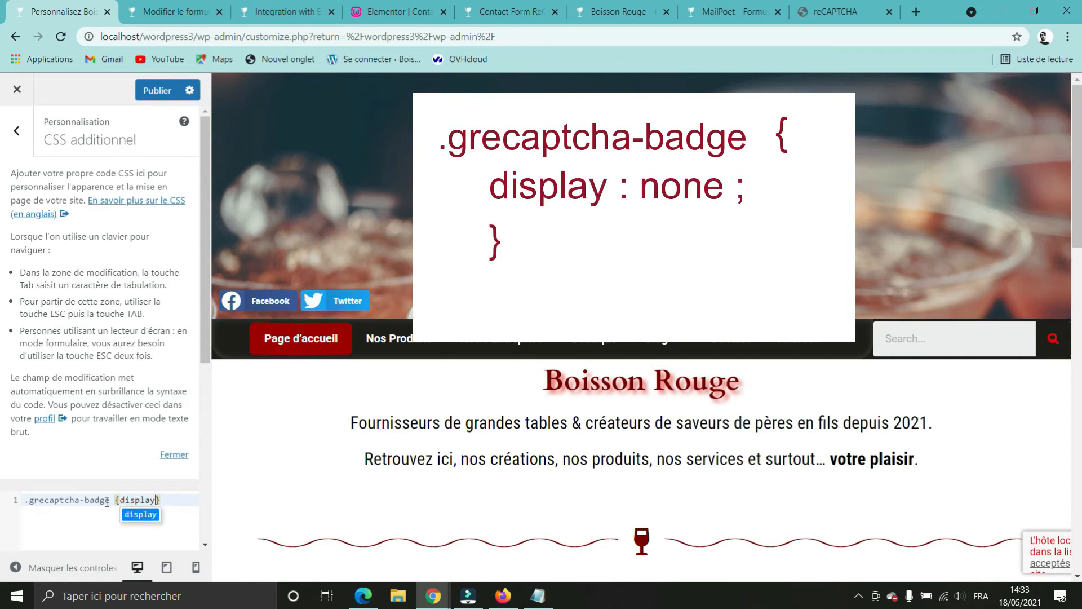
text(none)
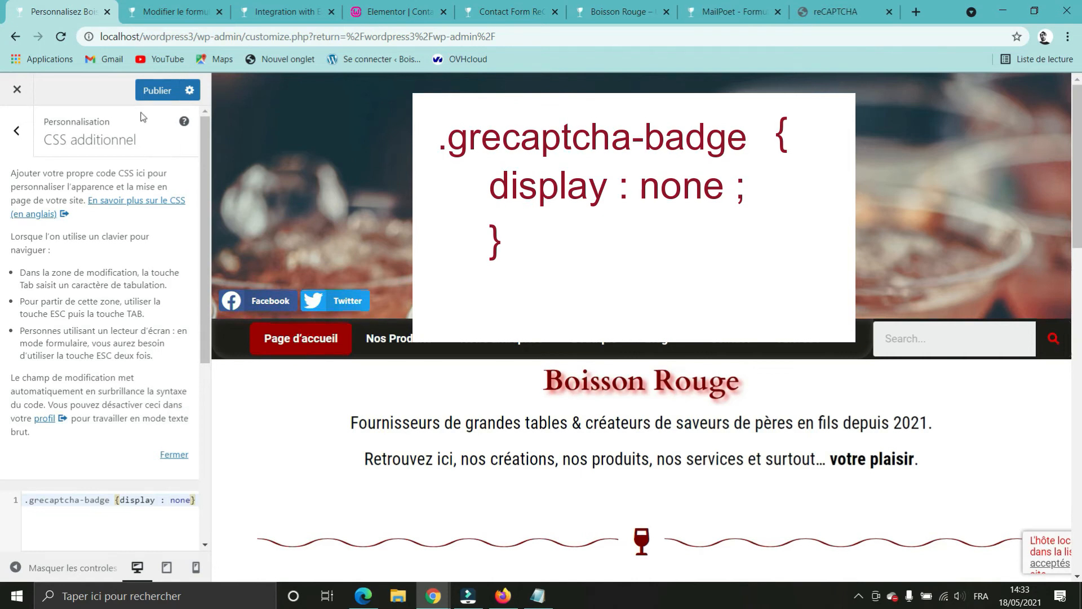
click(157, 90)
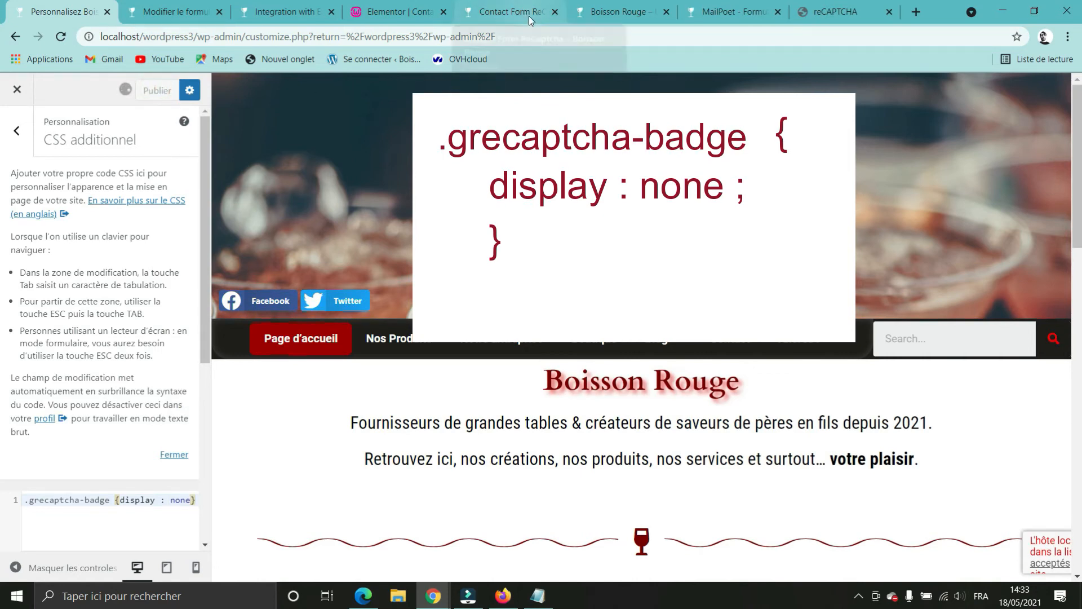
Step: Reload the Contact Form ReCaptcha preview page and check whether the reCAPTCHA badge still shows
click(622, 16)
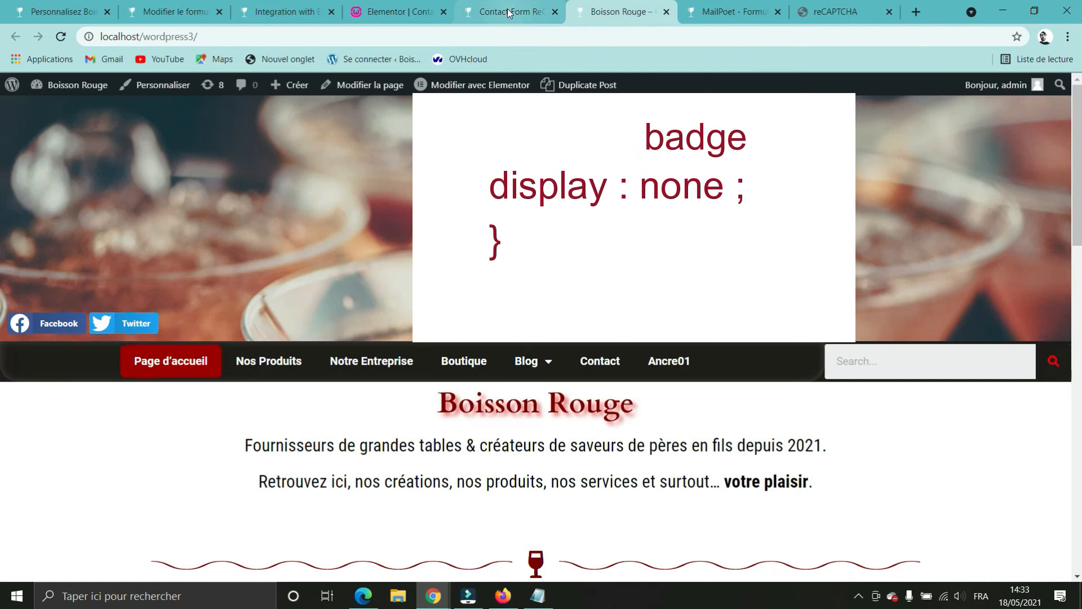
click(507, 10)
mouse_move(1025, 543)
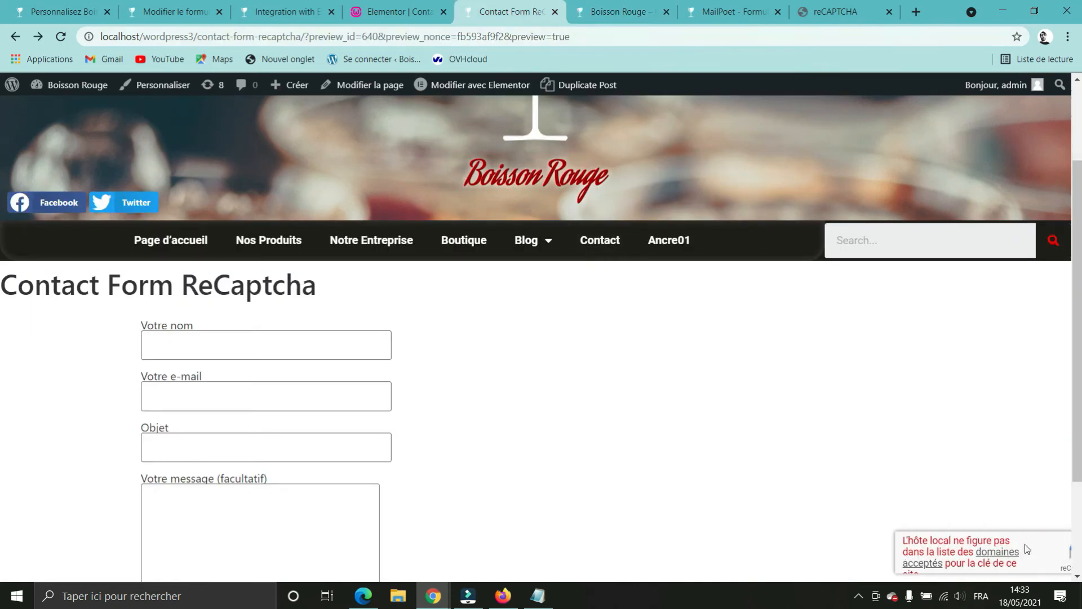
click(62, 38)
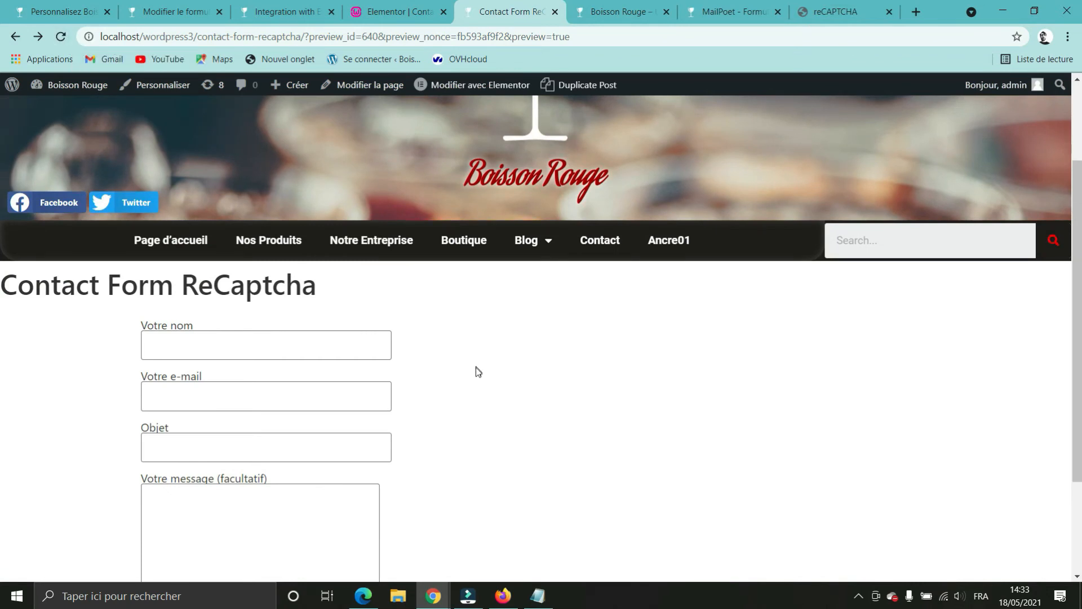
scroll(473, 395, down, 2)
scroll(485, 446, up, 4)
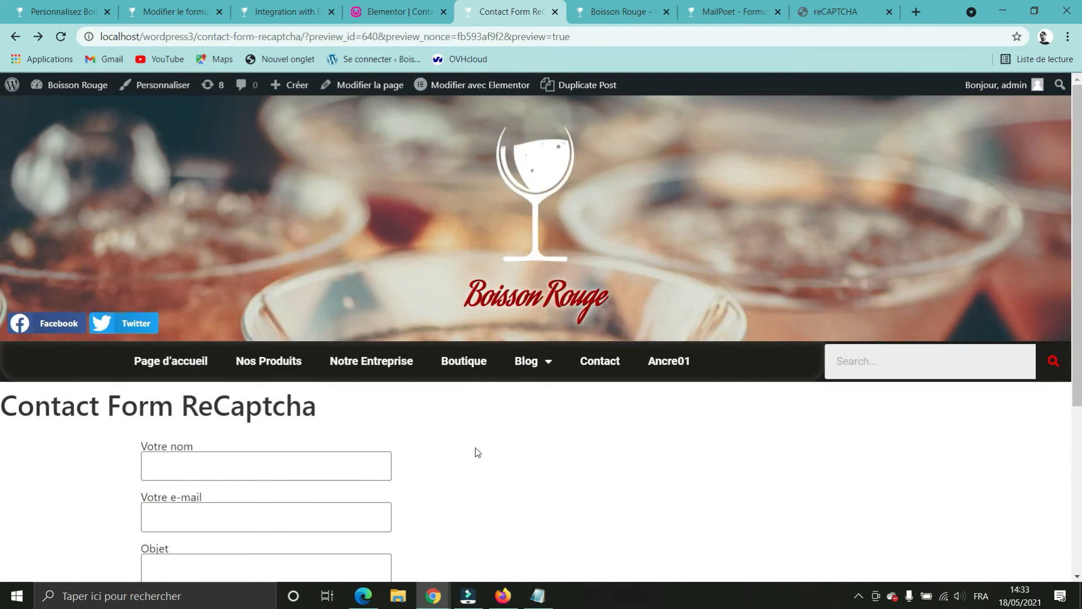
scroll(475, 451, down, 4)
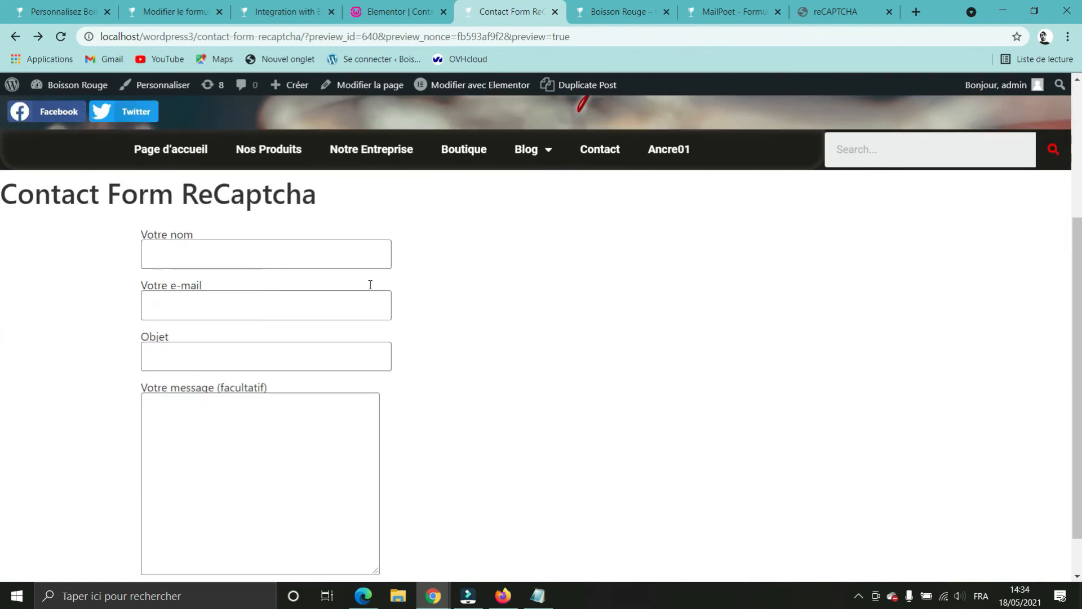
scroll(181, 355, down, 1)
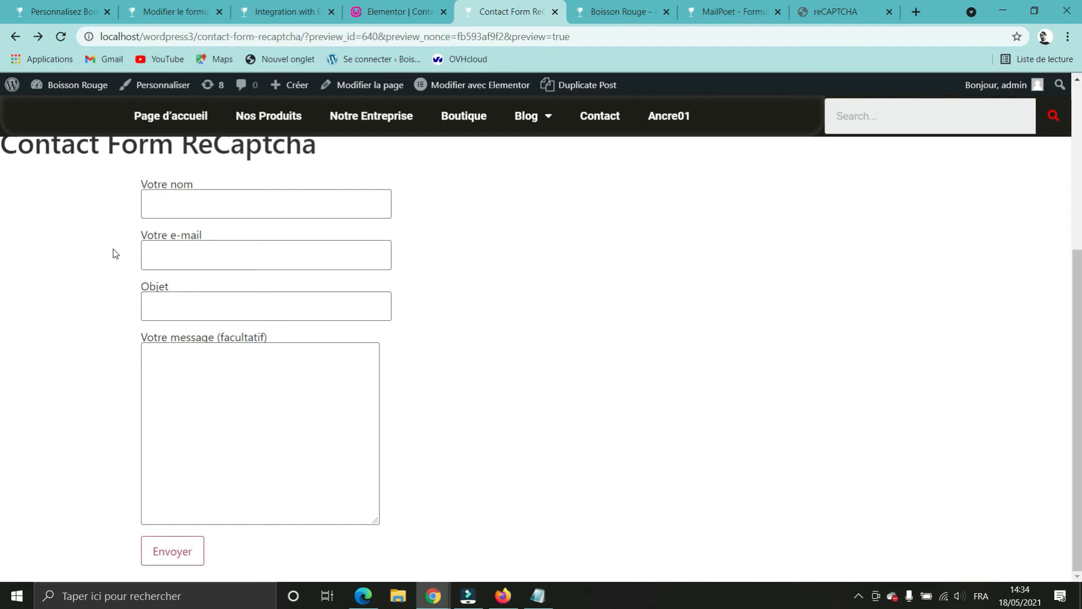
Step: Add an Éditeur de texte widget to the empty column beside the contact form in the Elementor page
click(373, 16)
scroll(353, 183, up, 3)
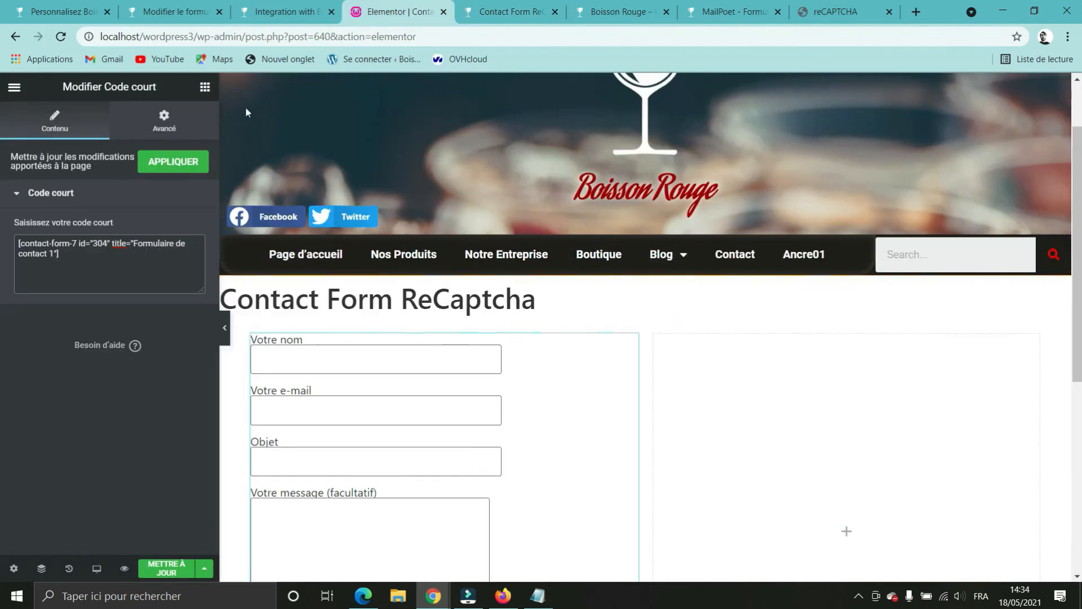
click(205, 87)
scroll(326, 335, down, 3)
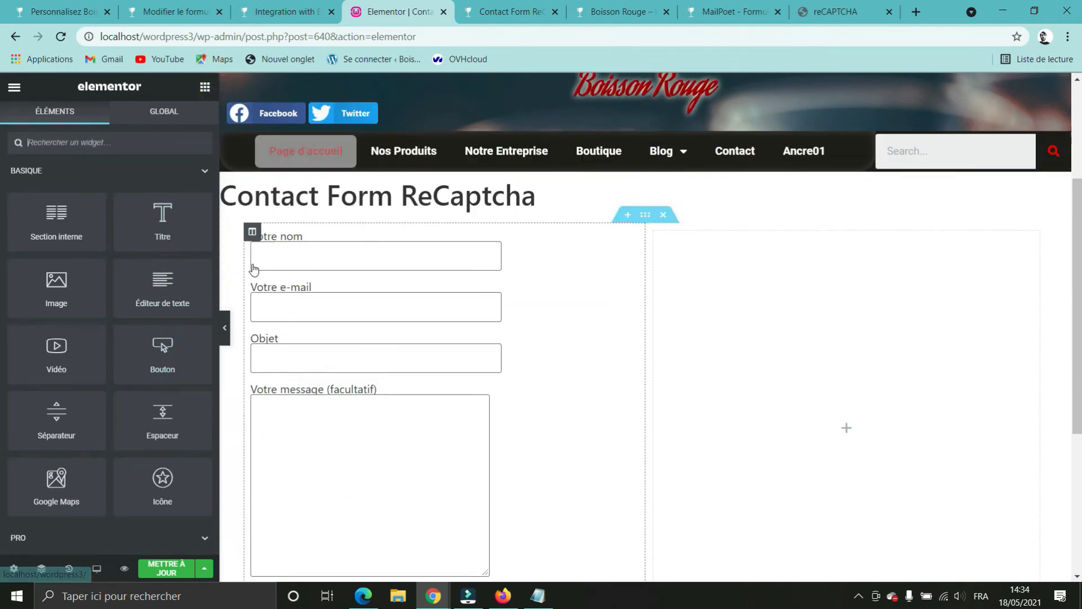
scroll(265, 287, up, 1)
drag(157, 213, 866, 393)
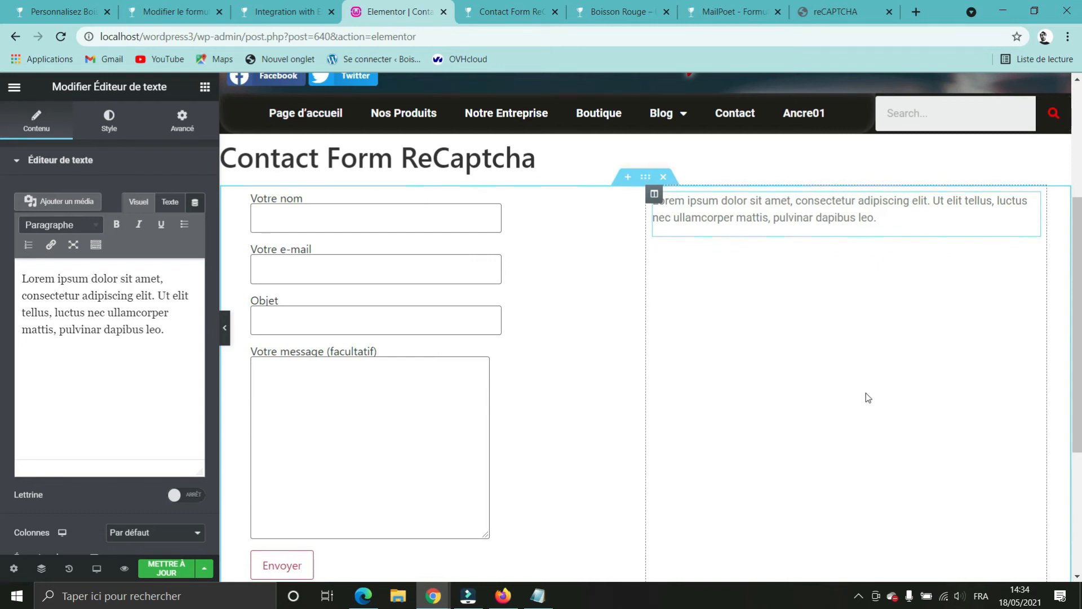
Step: Switch to Edge and copy the quoted notice starting "Ce site est protégé par reCAPTCHA" from the YouTube video description
click(410, 569)
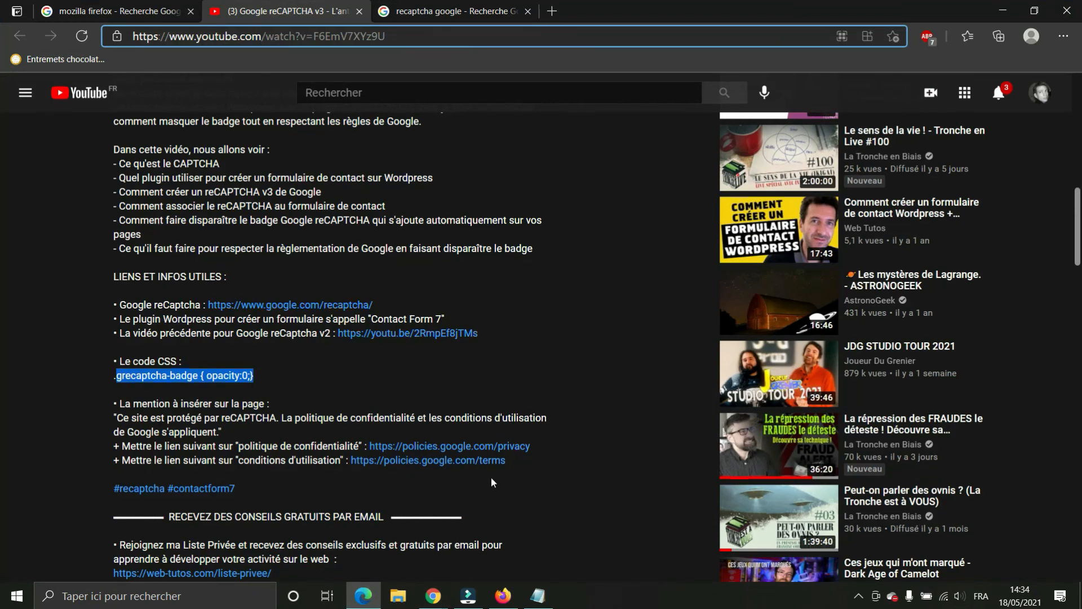
click(552, 466)
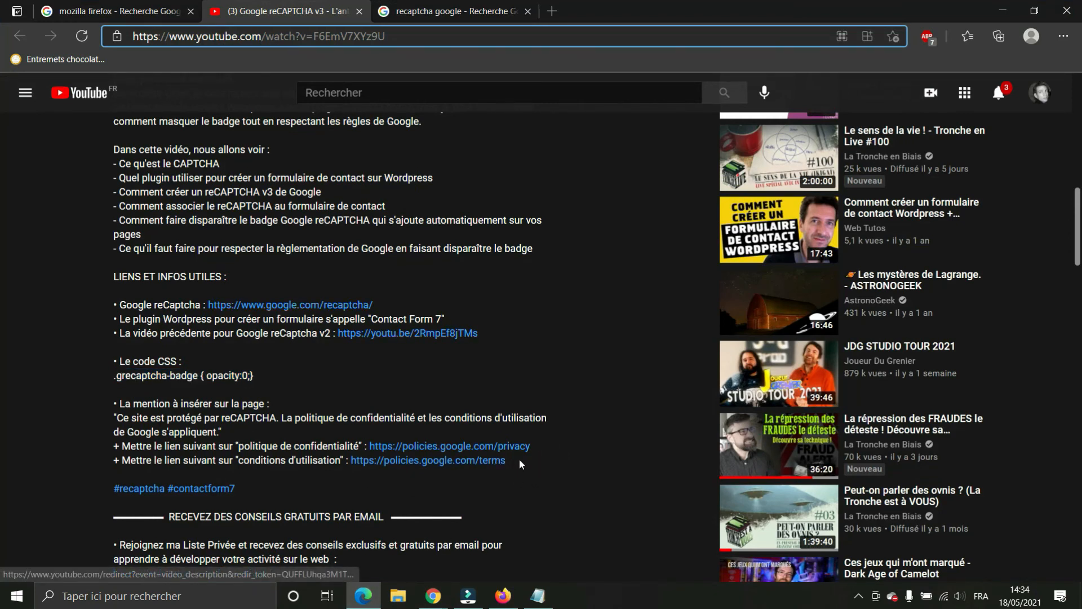
drag(519, 464, 112, 422)
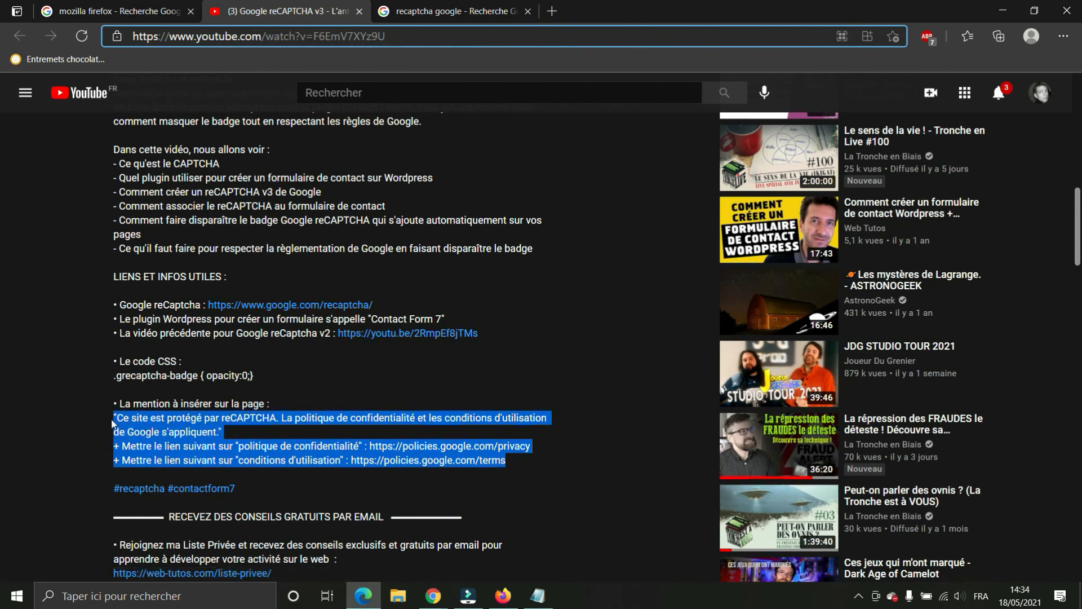
click(251, 444)
drag(224, 434, 112, 422)
key(ctrl+c)
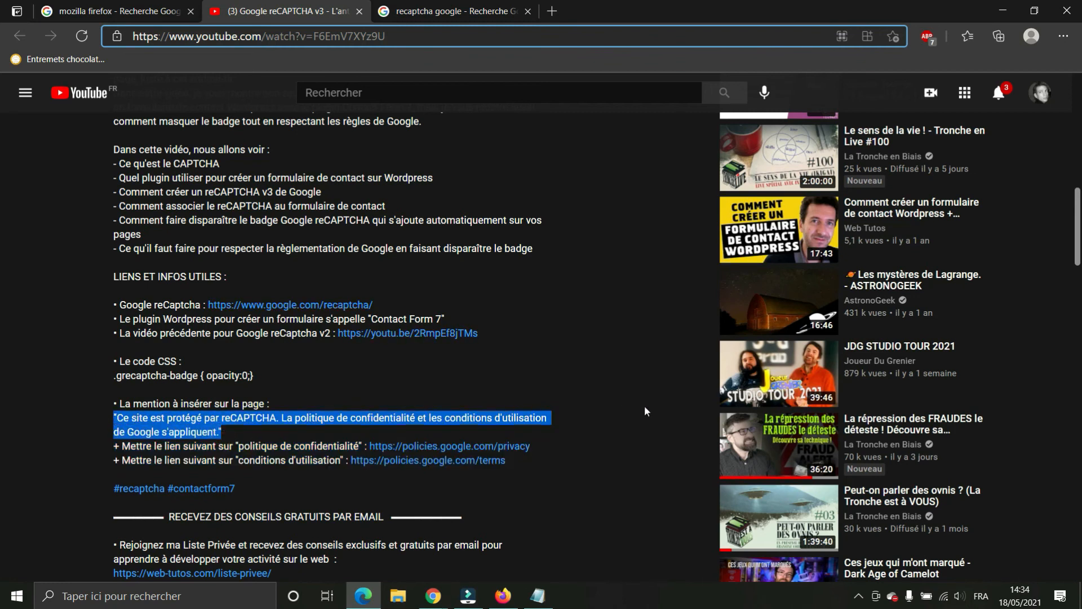
Step: Back in Elementor, replace the widget's placeholder text with "Ce site est protégé par reCAPTCHA. La politique de confidentialité et les conditions d'utilisation de Google s'appliquent."
click(383, 12)
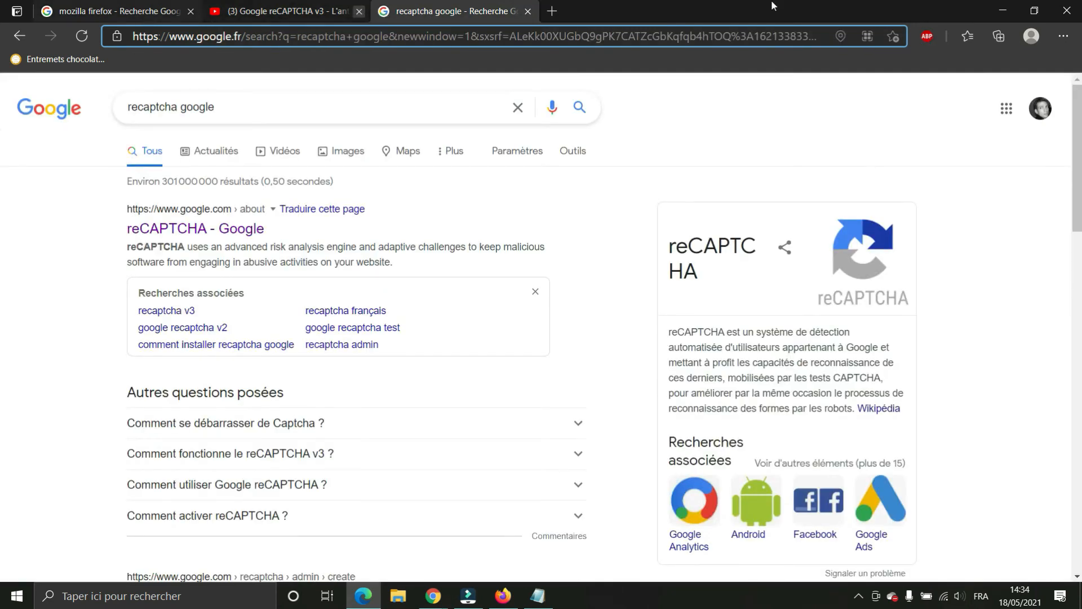
click(1003, 10)
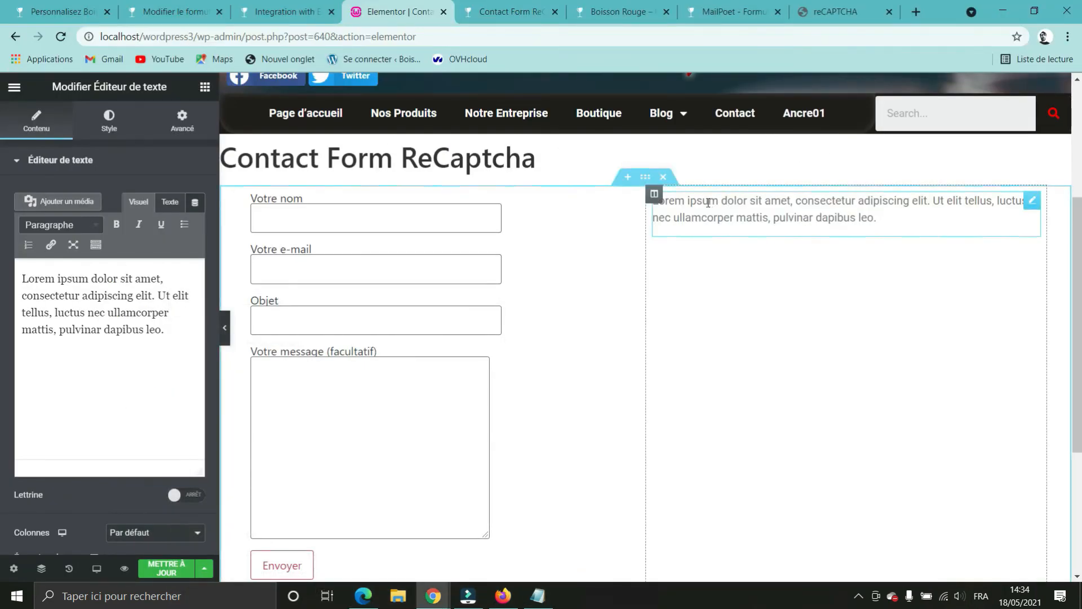
drag(169, 329, 22, 278)
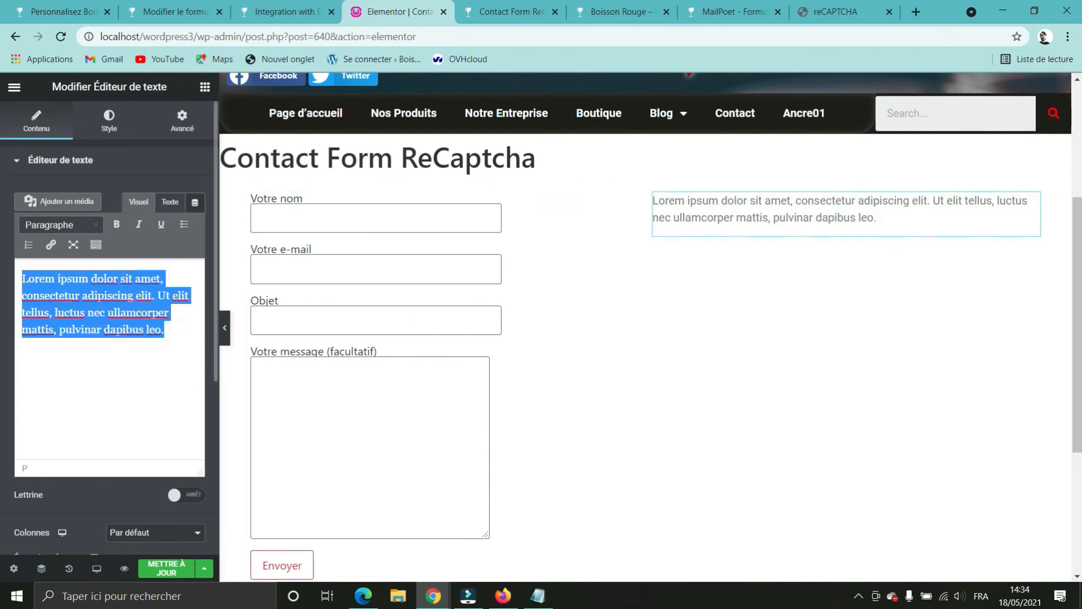
key(ctrl+v)
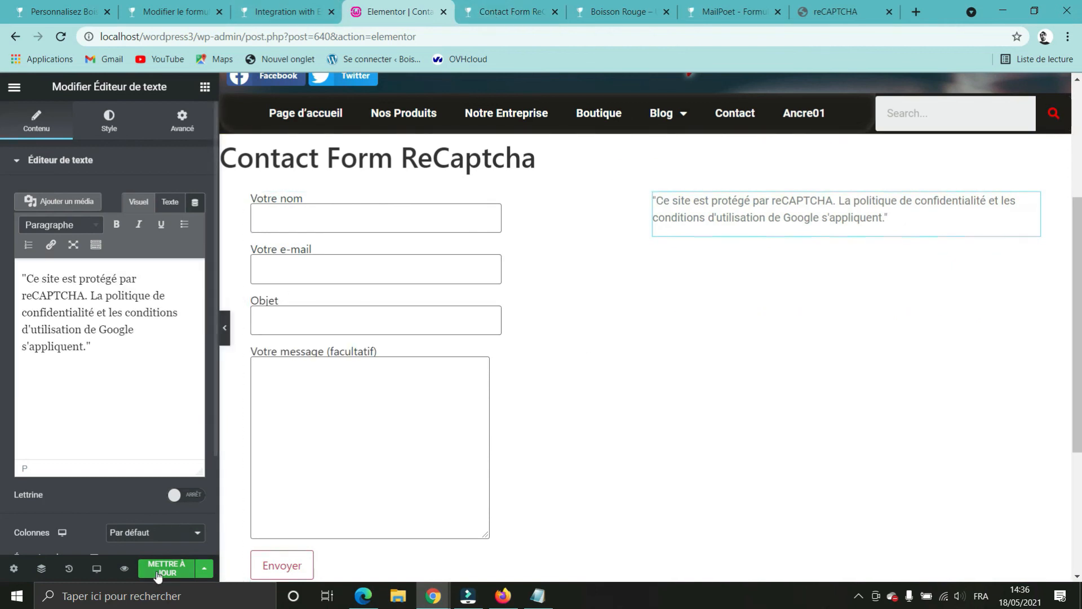
Step: Reload the Contact Form ReCaptcha preview page and check the reCAPTCHA notice beside the form and the badge area
click(510, 11)
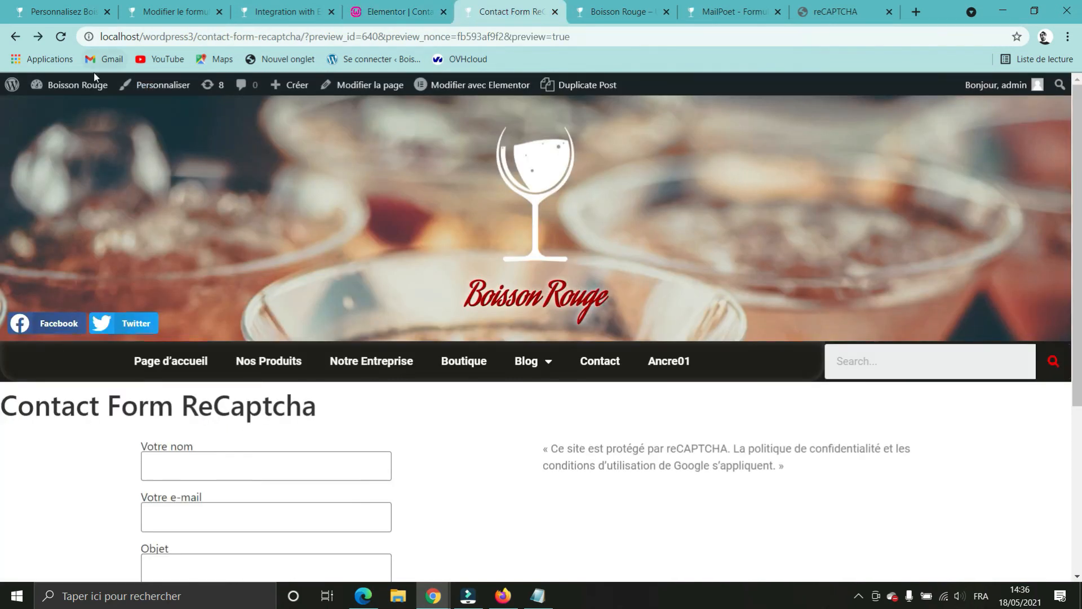
click(61, 37)
scroll(397, 313, down, 3)
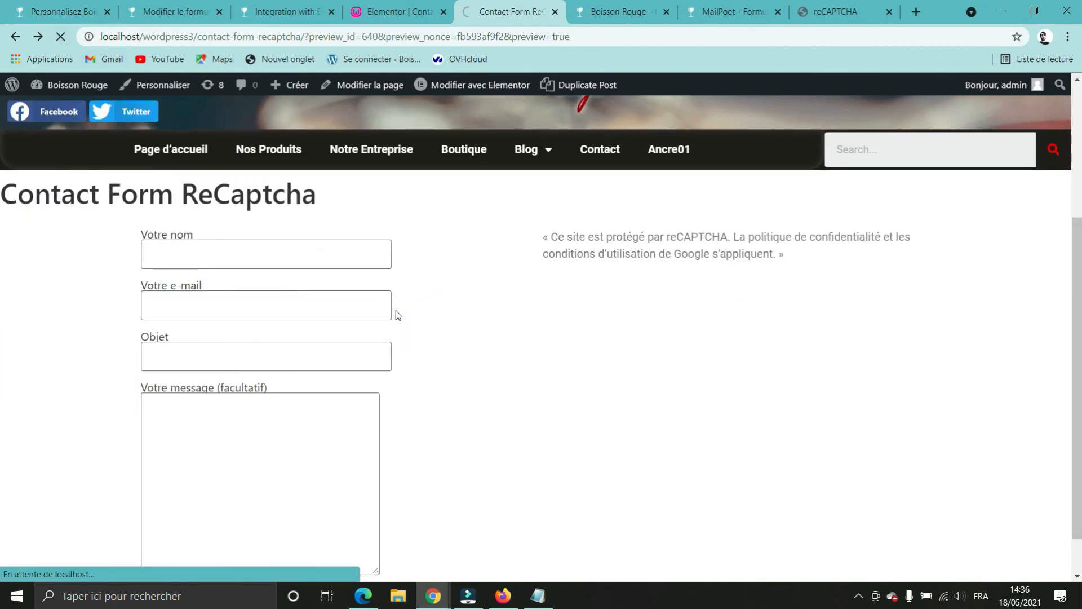
scroll(397, 314, down, 2)
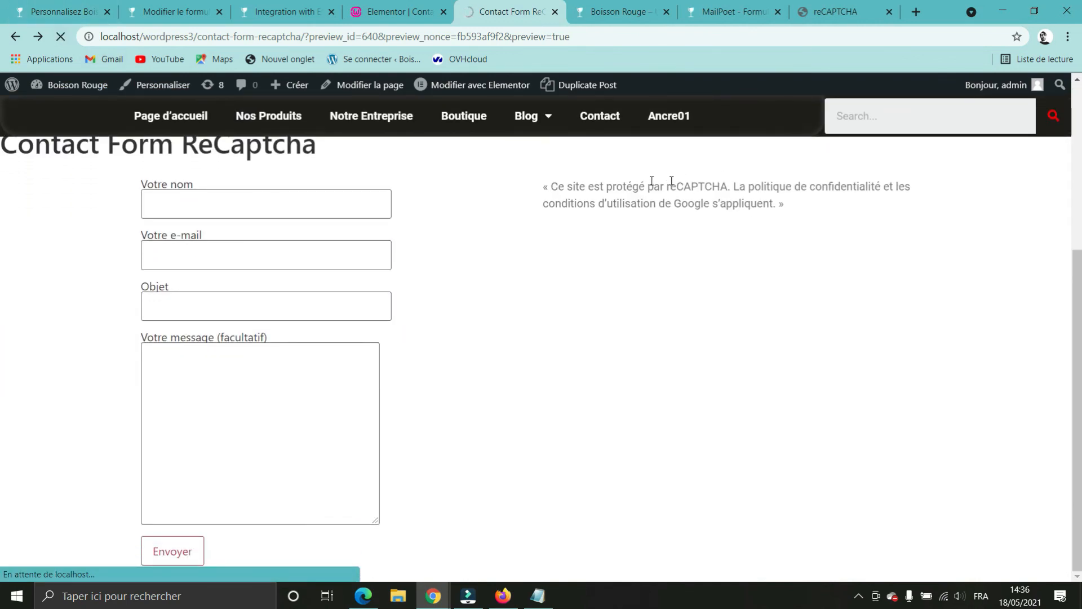
scroll(652, 357, down, 4)
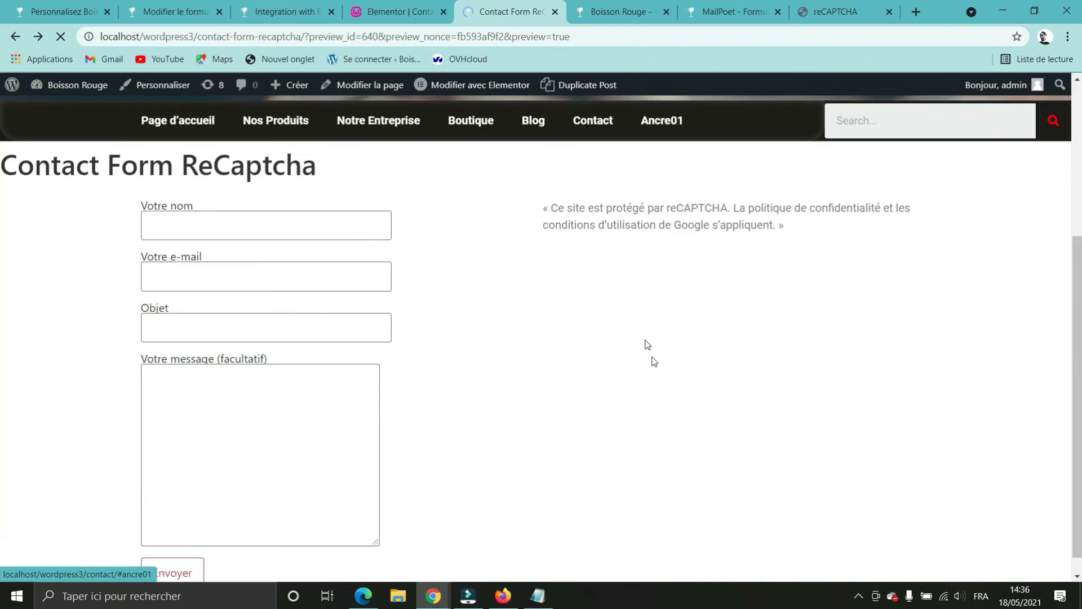